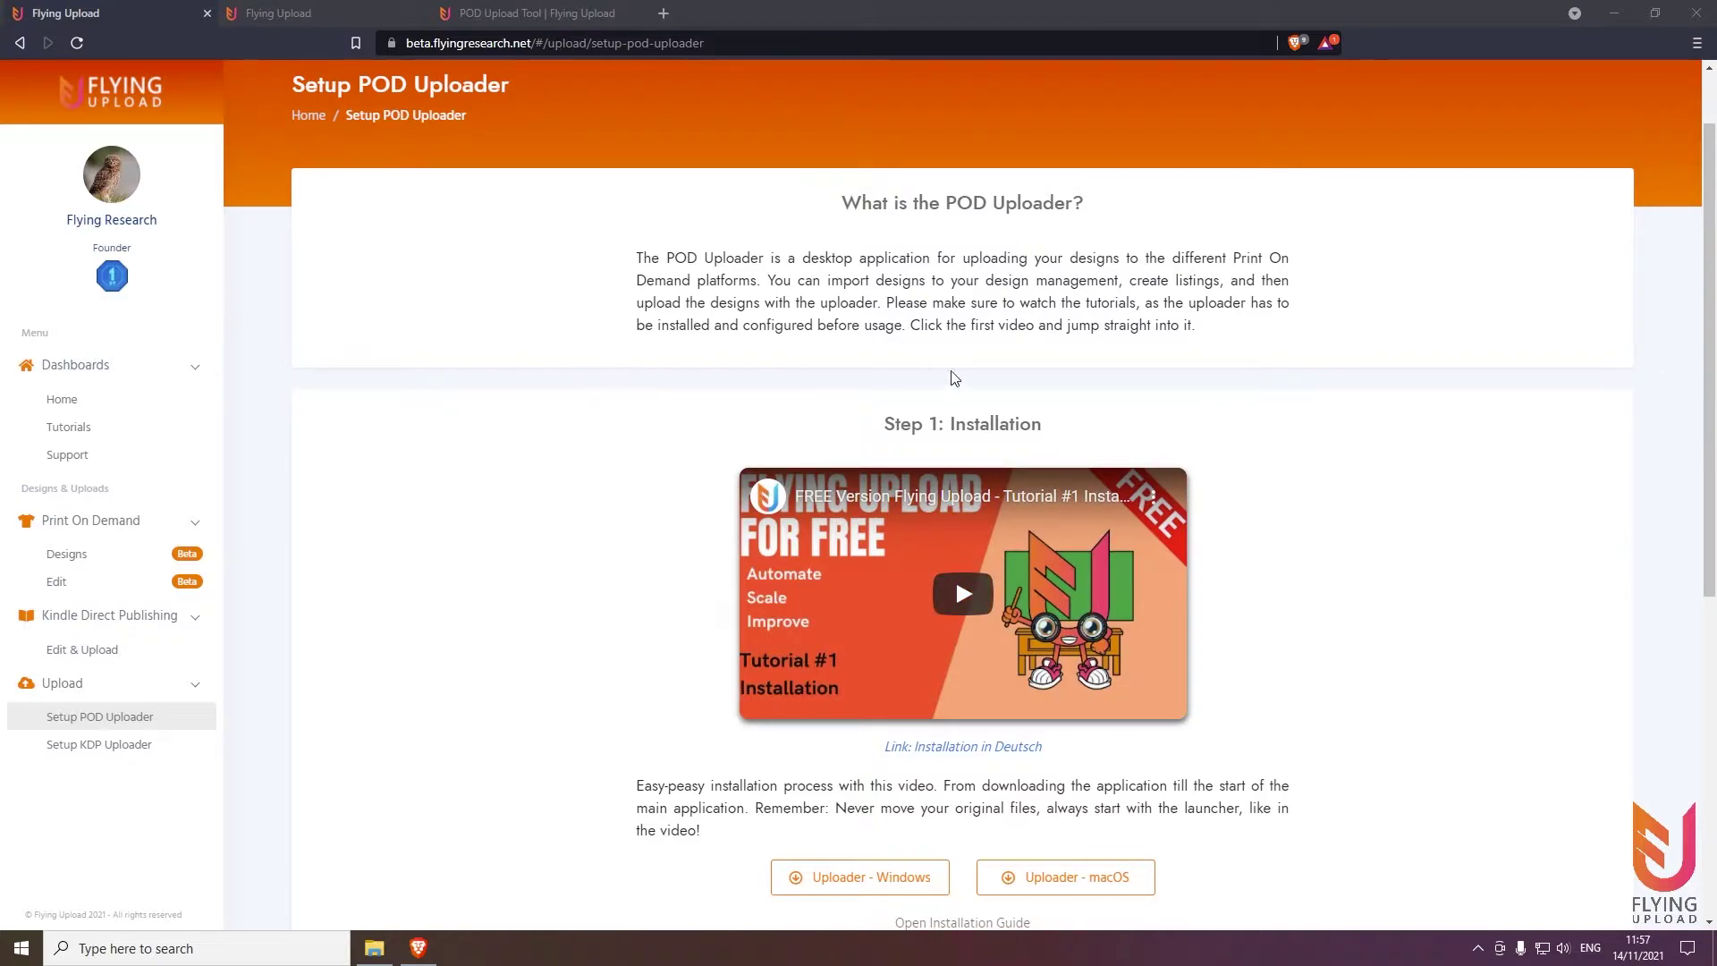
Scroll back up to the top of the Setup POD Uploader page so the header toolbar shows
{"action": "scroll", "coordinate": [975, 380], "scroll_direction": "up", "scroll_amount": 1}
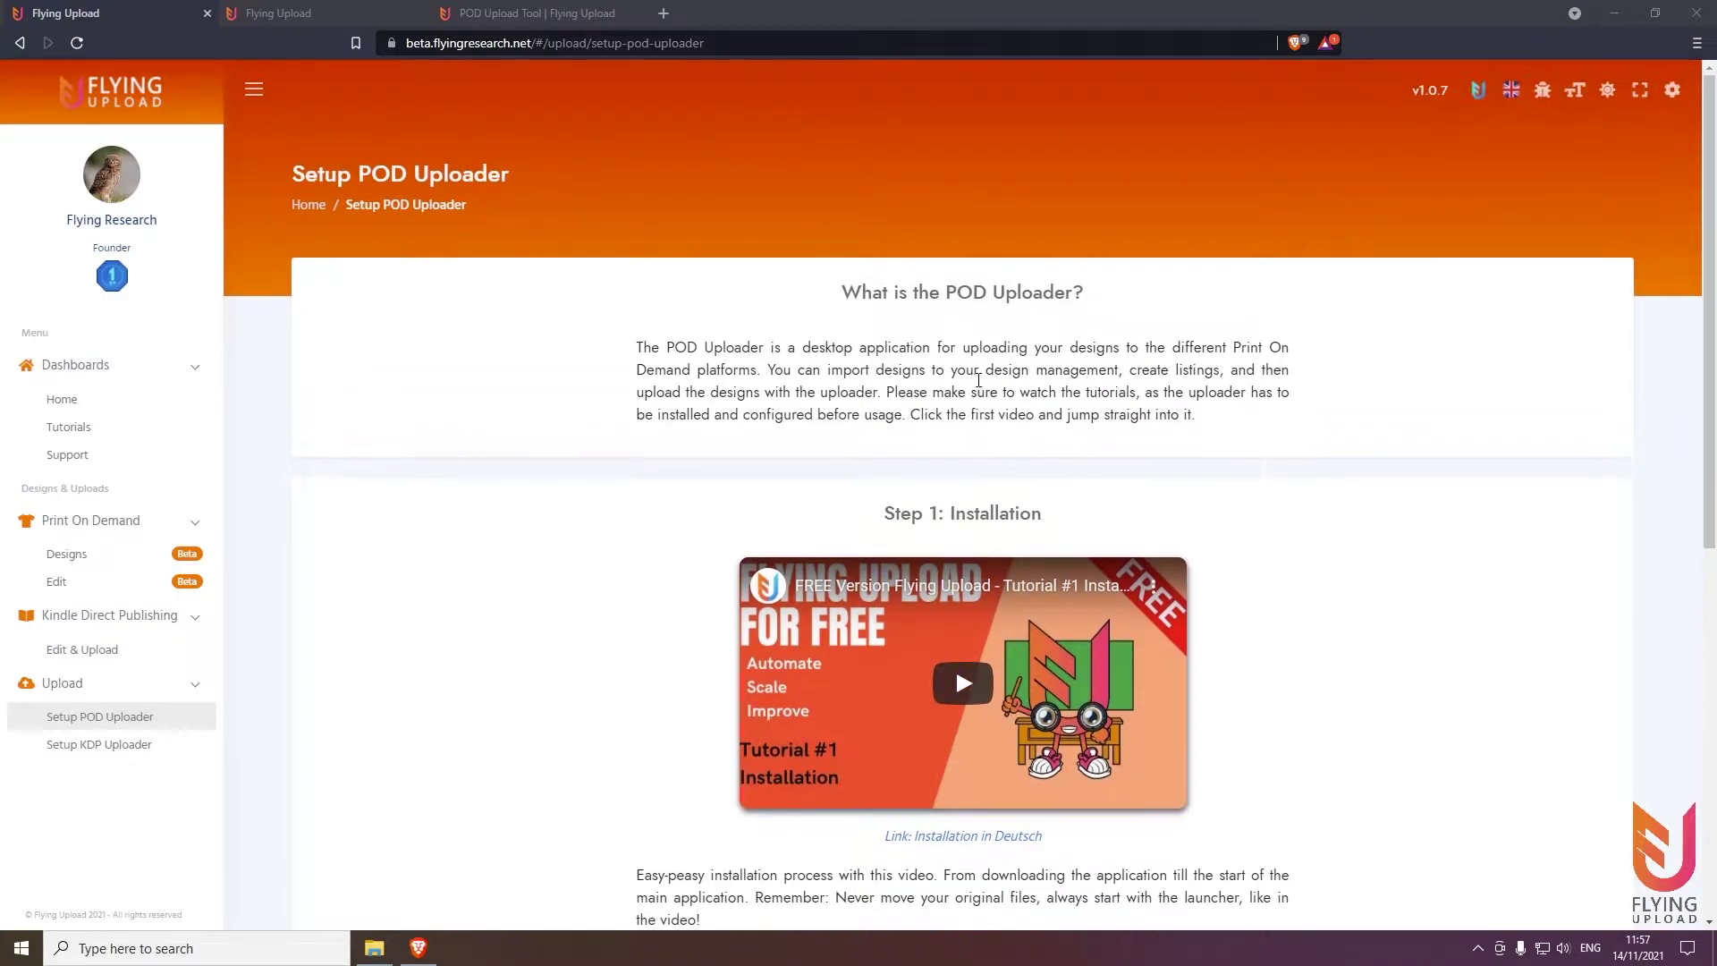
Switch to Flying Research with the toolbar logo, then switch back to Flying Upload
{"action": "left_click", "coordinate": [1478, 90]}
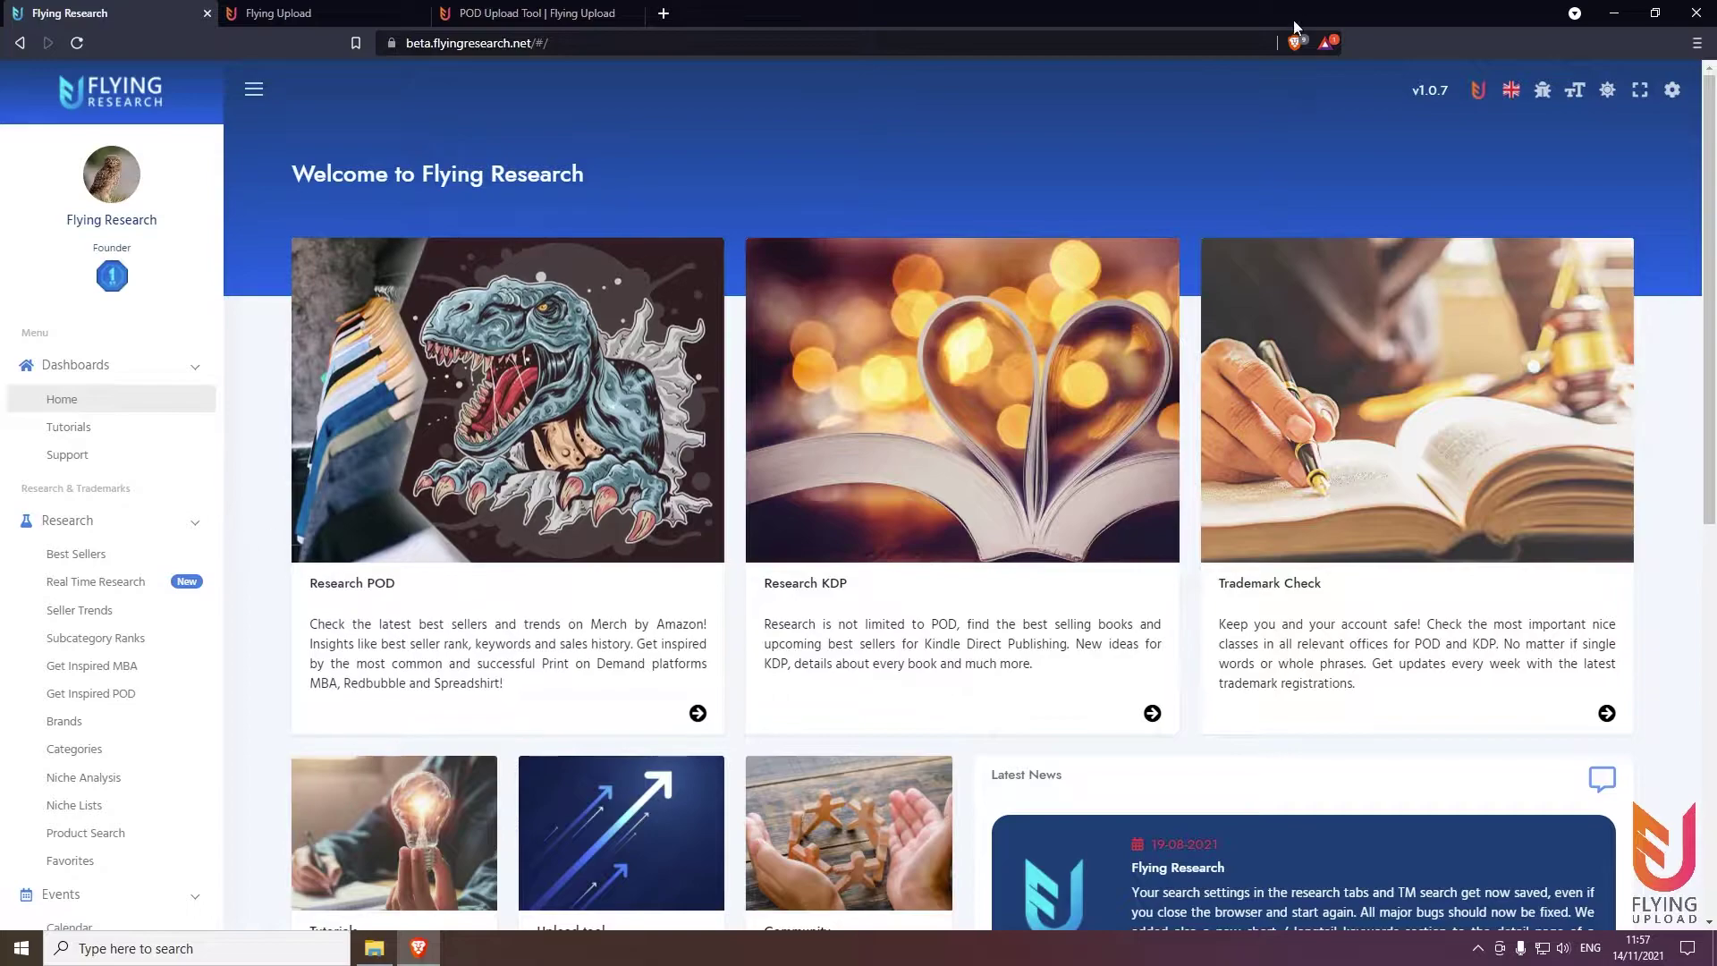
{"action": "left_click", "coordinate": [1479, 95]}
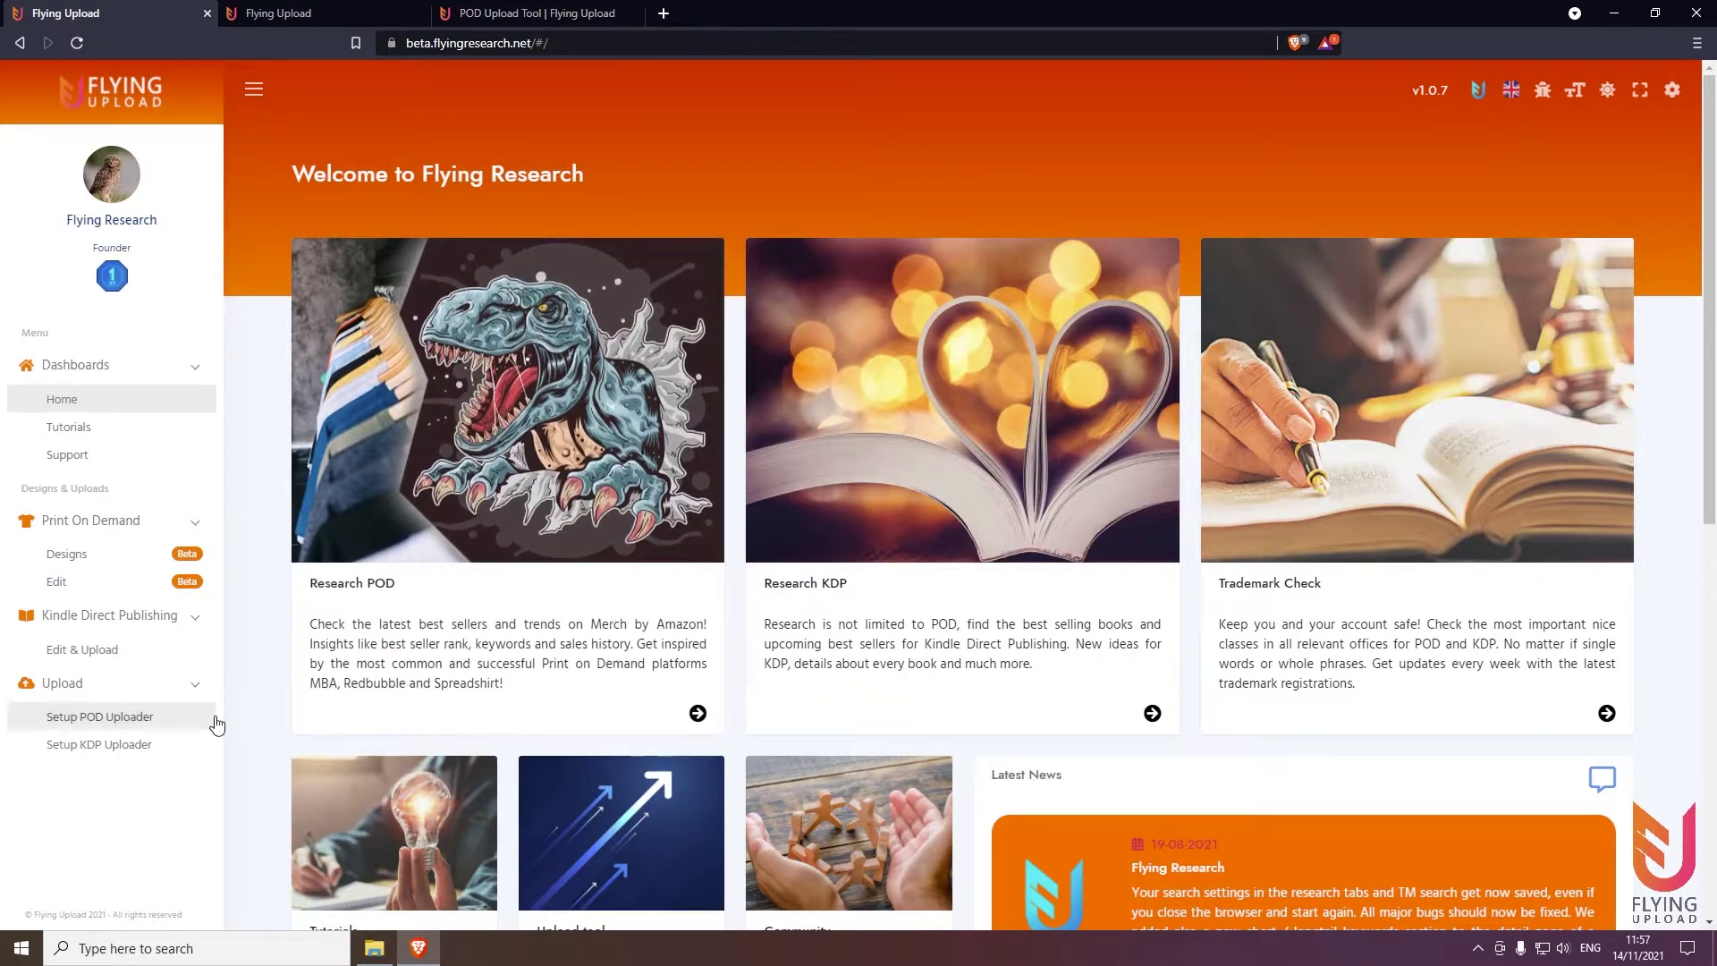
Open Setup POD Uploader, mark the flyingresearch.net domain in the address, then switch to the flyingupload.com tab
{"action": "left_click", "coordinate": [178, 713]}
{"action": "scroll", "coordinate": [481, 403], "scroll_direction": "down", "scroll_amount": 2}
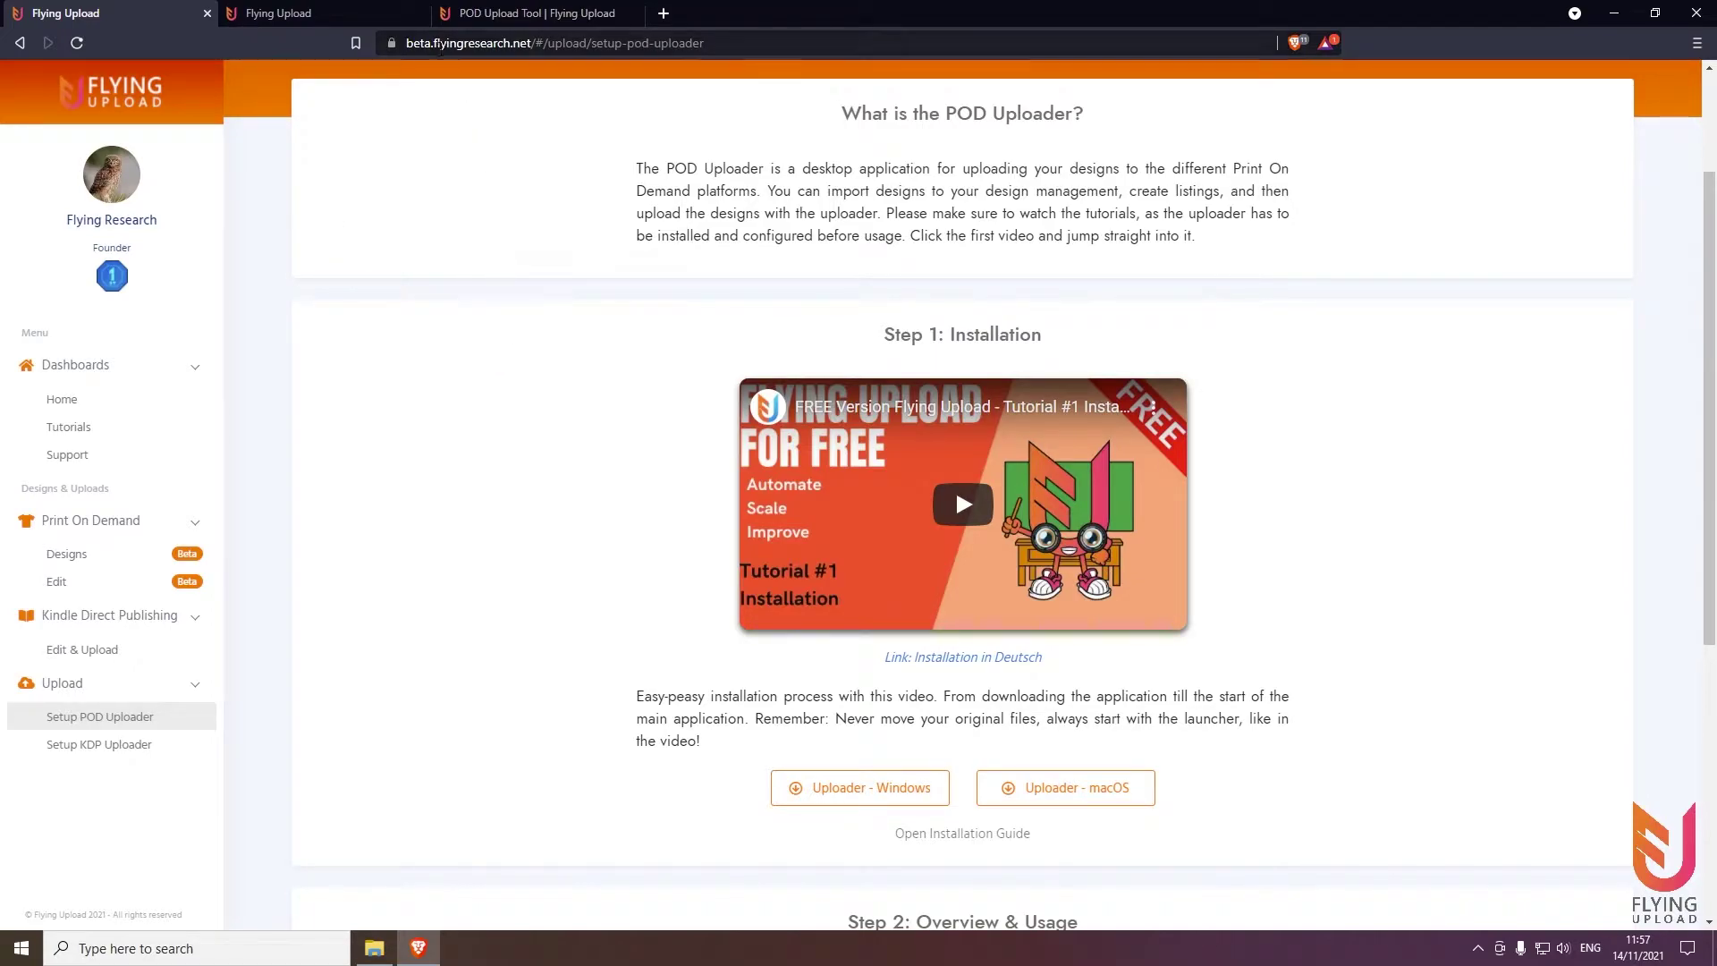
{"action": "left_click", "coordinate": [440, 44]}
{"action": "left_click", "coordinate": [440, 44]}
{"action": "left_click_drag", "start_coordinate": [473, 43], "coordinate": [571, 43]}
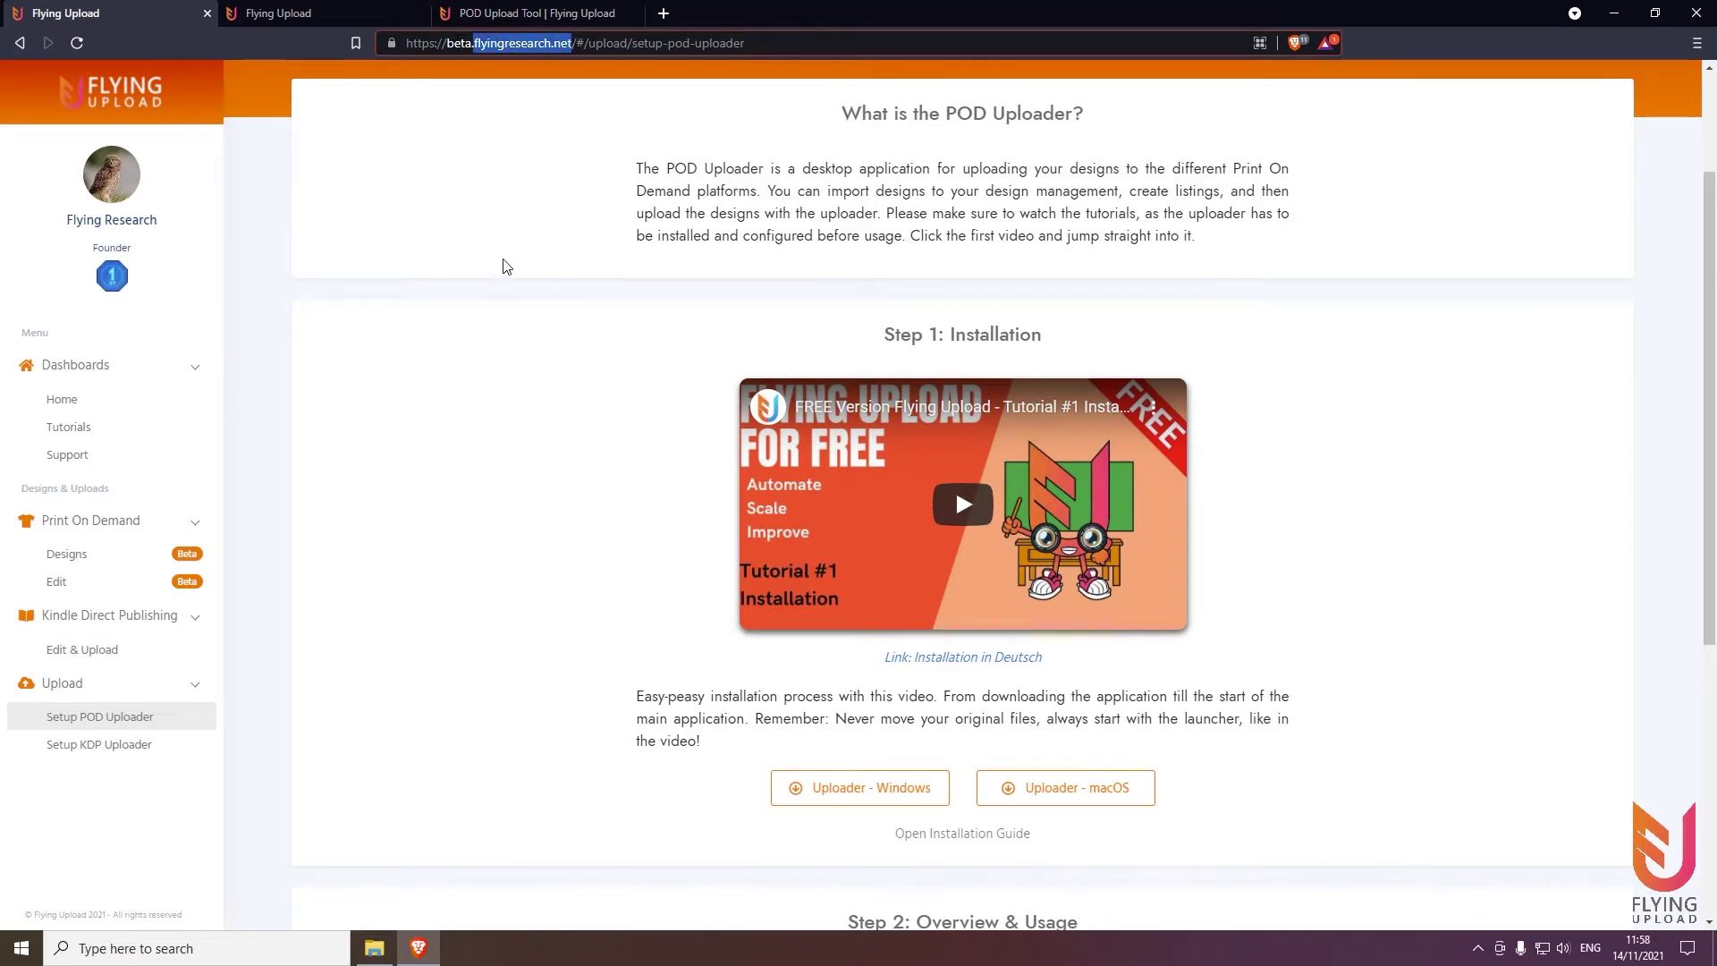
{"action": "left_click", "coordinate": [540, 12]}
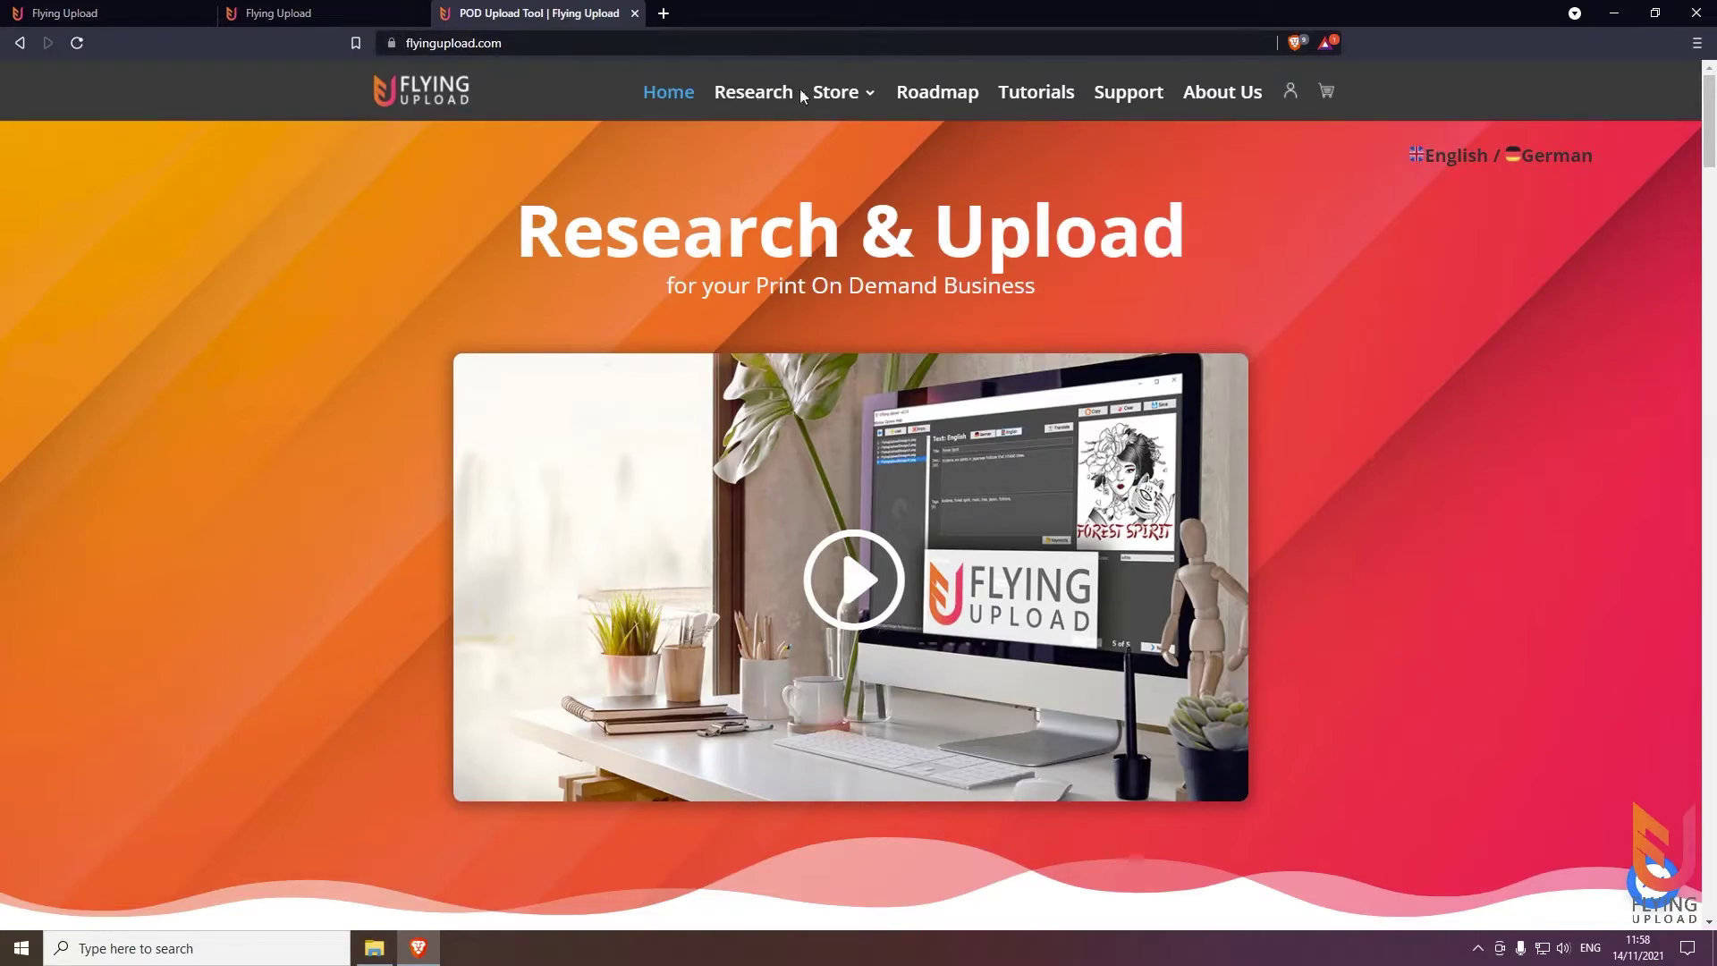
On the Pricing page, compare Flying Research pricing, then return to Flying Upload pricing
{"action": "mouse_move", "coordinate": [864, 99]}
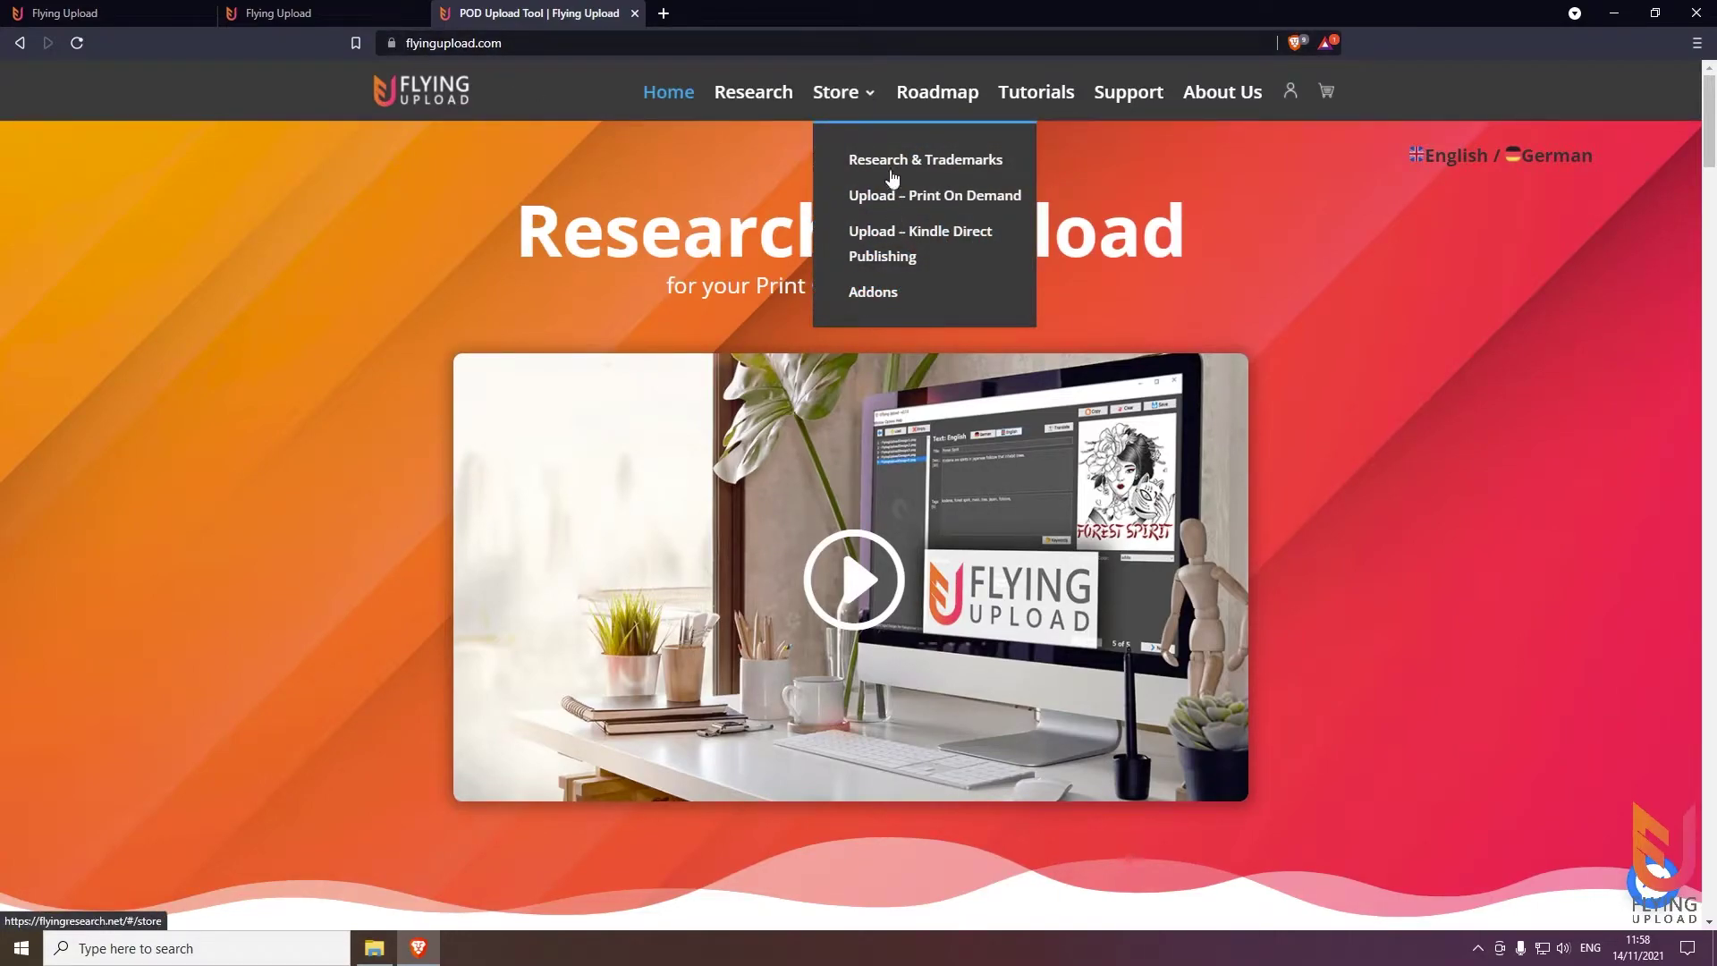
{"action": "left_click", "coordinate": [343, 11]}
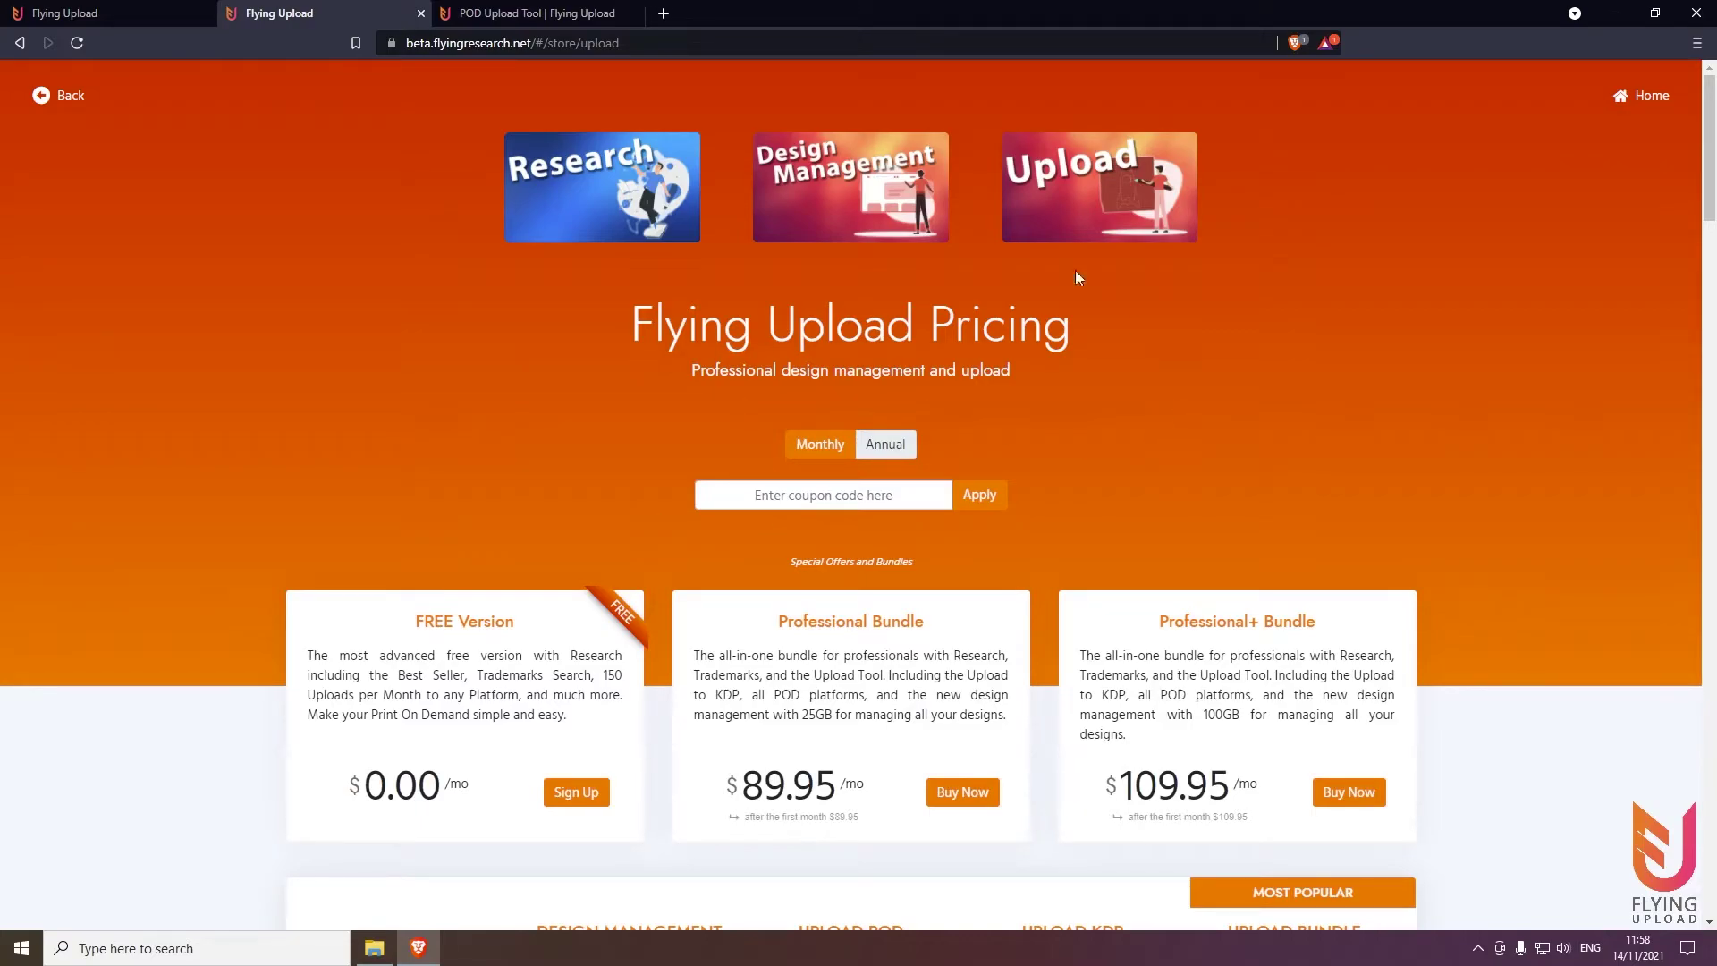
{"action": "left_click", "coordinate": [667, 210]}
{"action": "left_click", "coordinate": [1100, 188]}
Return to the Setup POD Uploader tab and sign out via the settings gear
{"action": "left_click", "coordinate": [135, 8]}
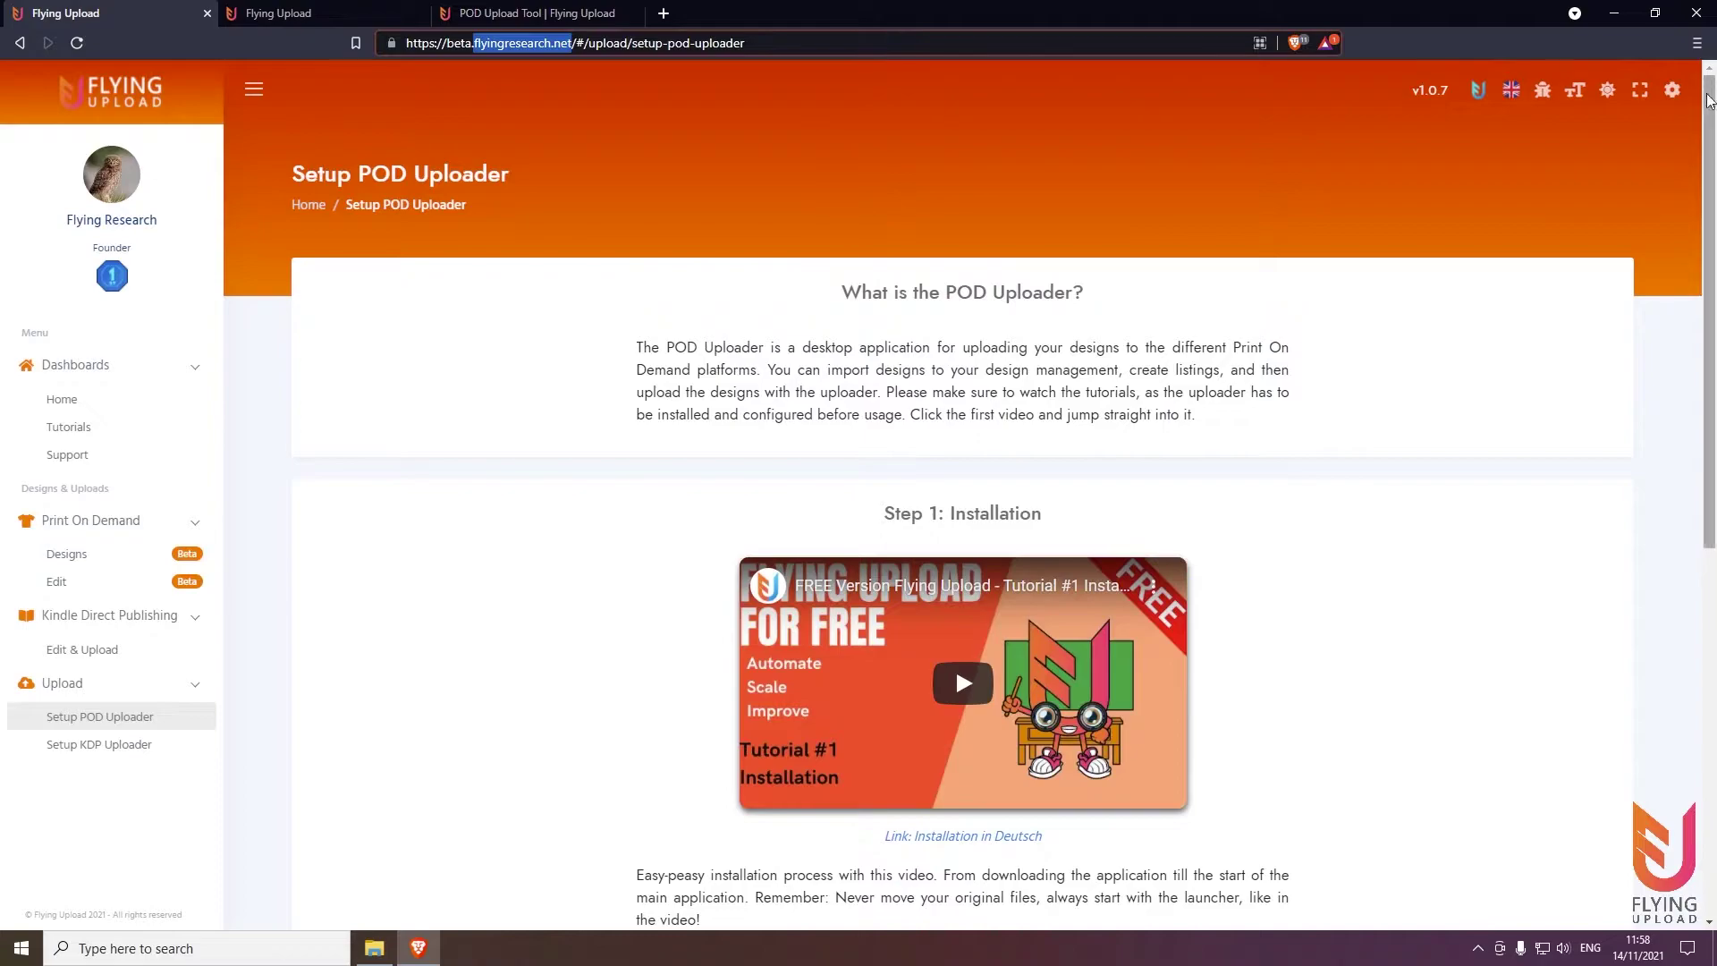
{"action": "left_click", "coordinate": [1672, 91]}
{"action": "left_click", "coordinate": [1588, 423]}
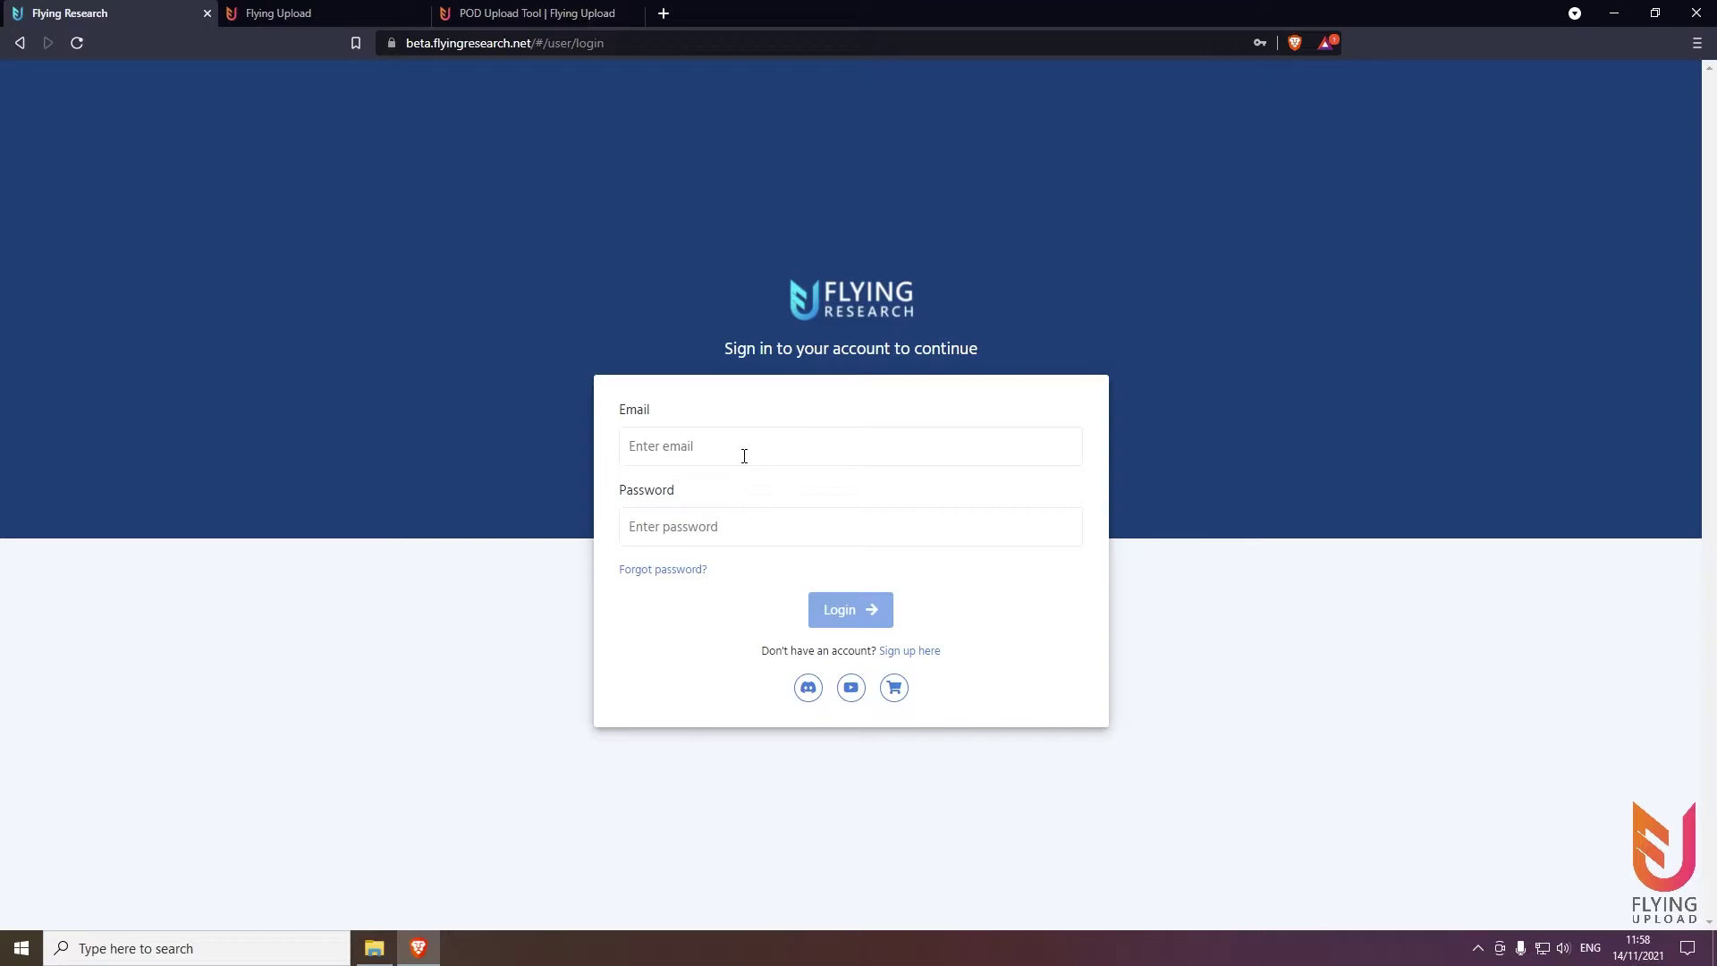
Go to the sign-up form, return to the login form, and autofill the saved email and password
{"action": "left_click", "coordinate": [920, 653]}
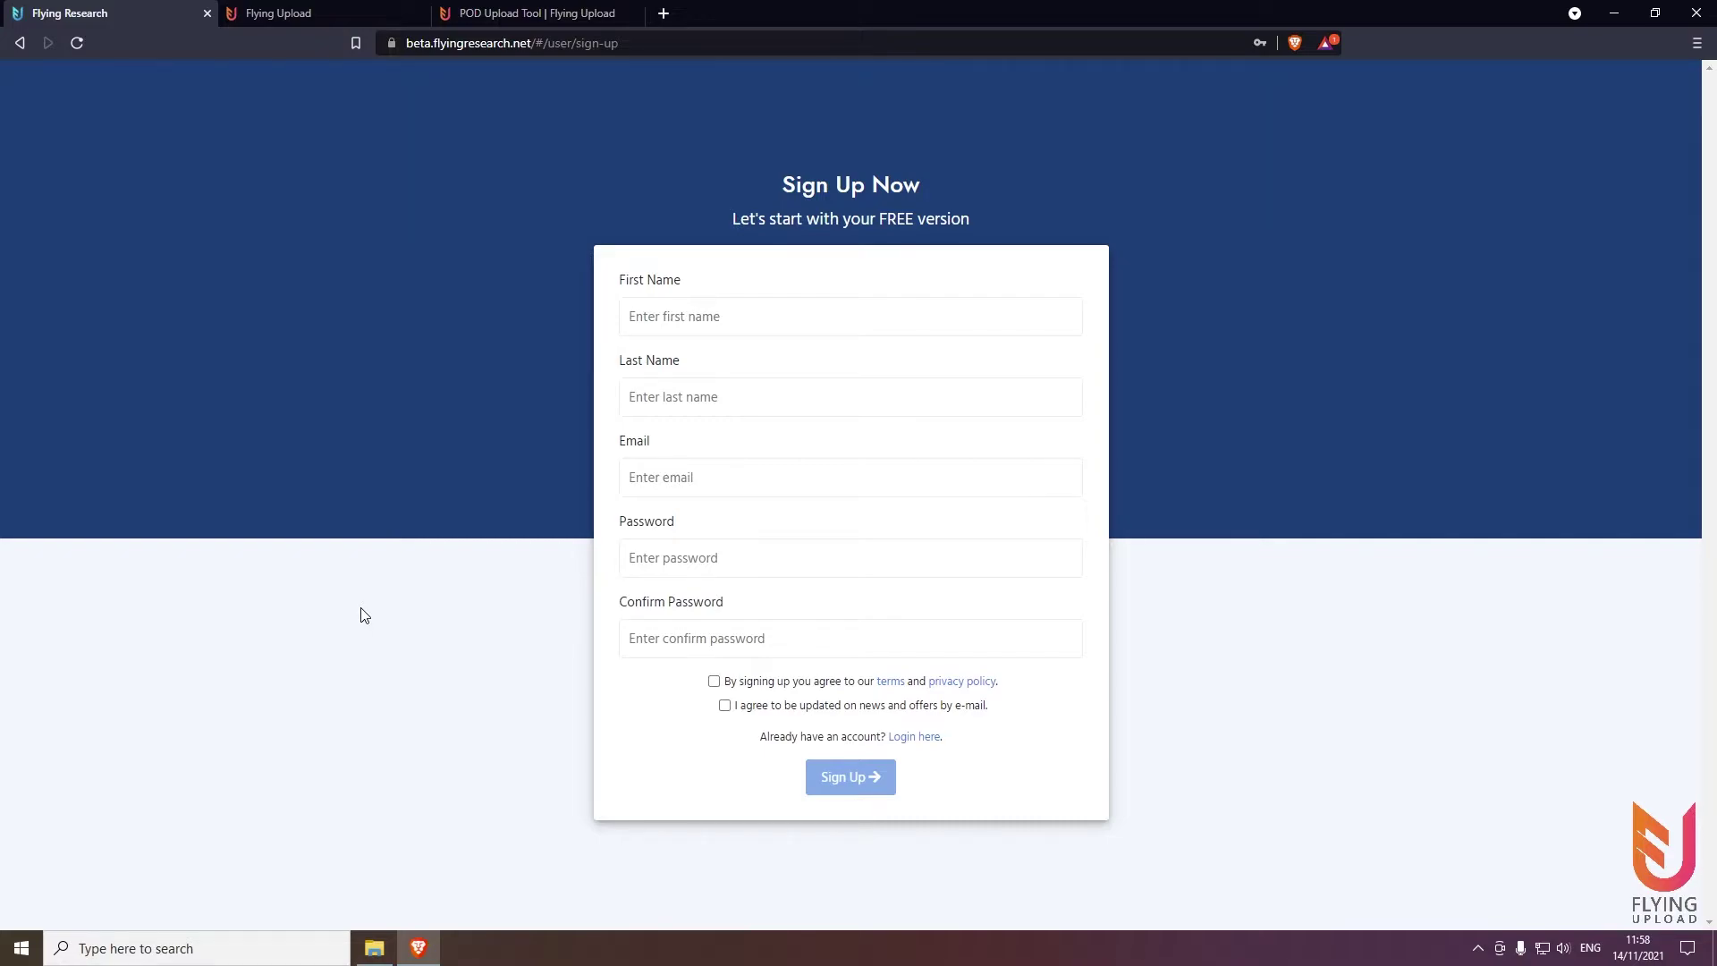
{"action": "left_click", "coordinate": [914, 739]}
{"action": "left_click", "coordinate": [720, 449]}
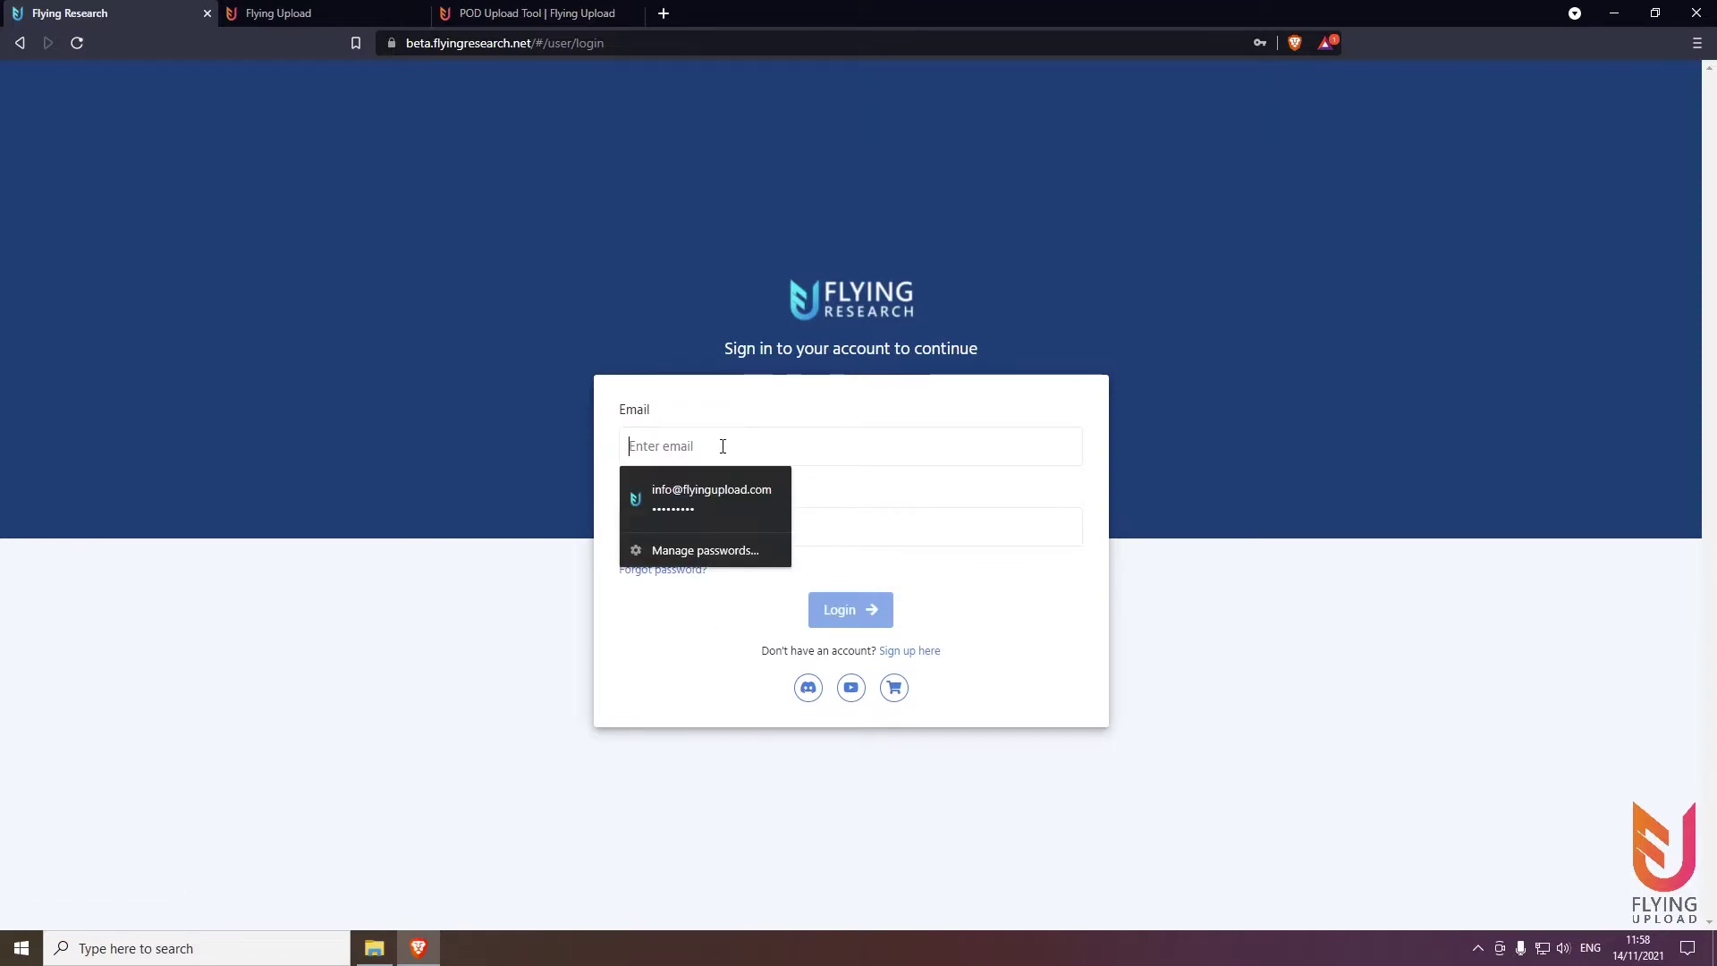
{"action": "left_click", "coordinate": [695, 489]}
Log in, then toggle the toolbar logo until Flying Upload is showing
{"action": "left_click", "coordinate": [860, 608]}
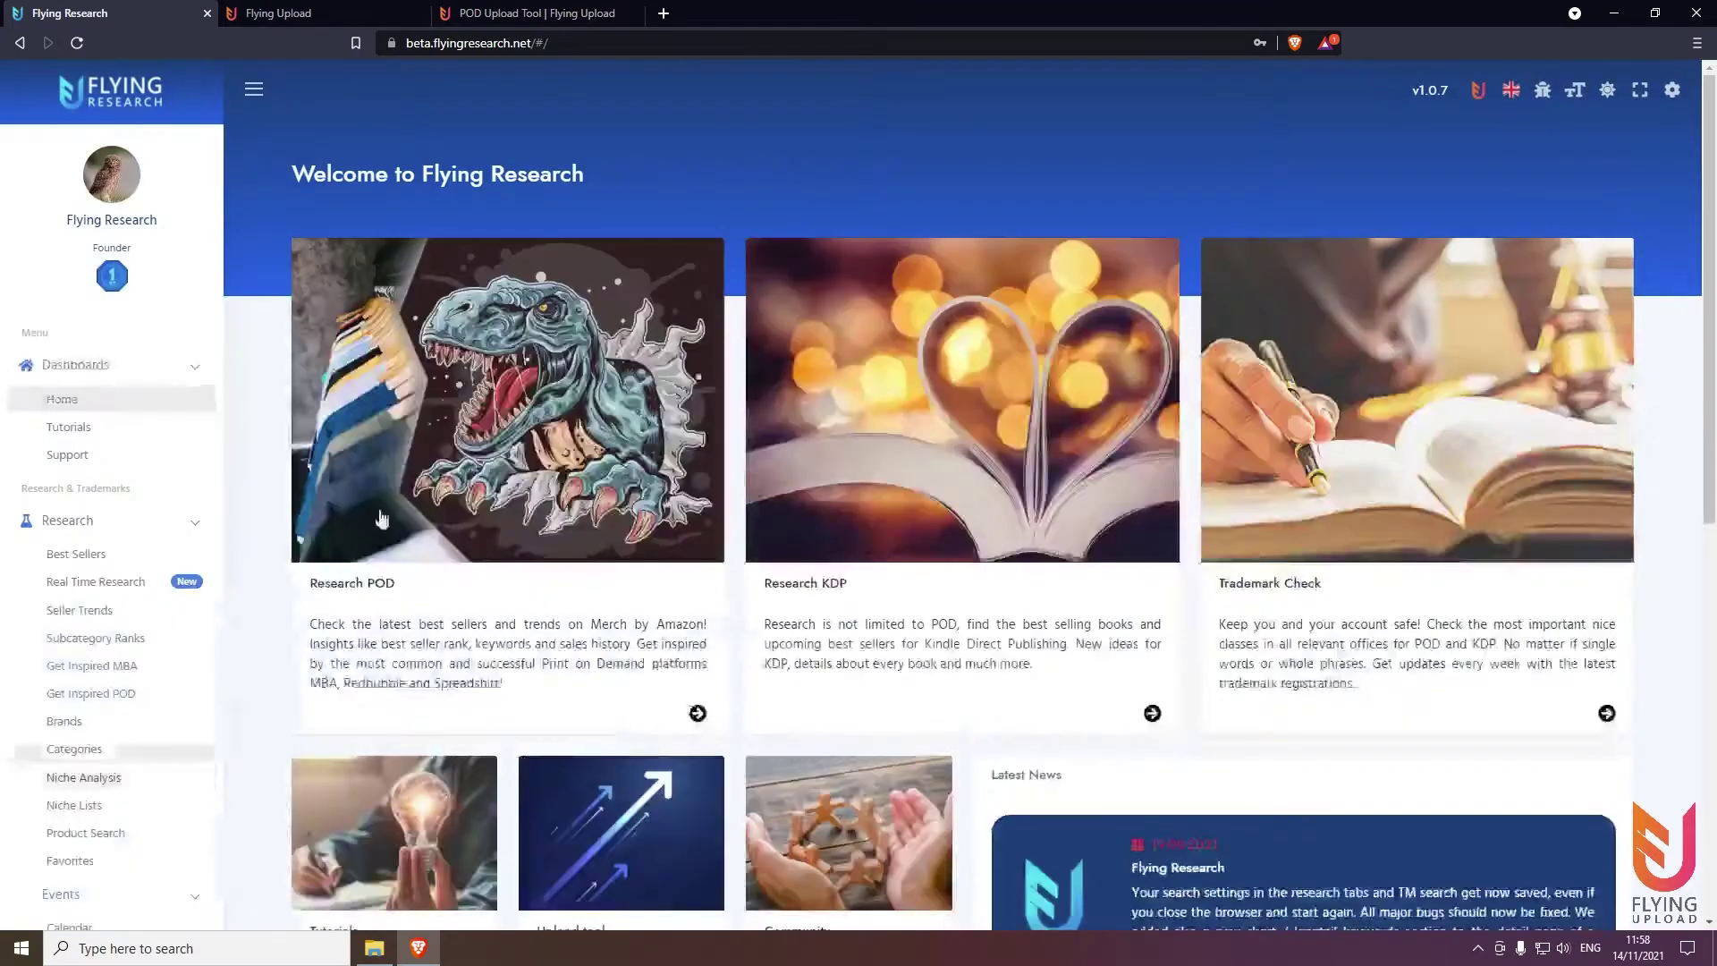
{"action": "left_click", "coordinate": [1479, 90]}
{"action": "left_click", "coordinate": [1479, 90]}
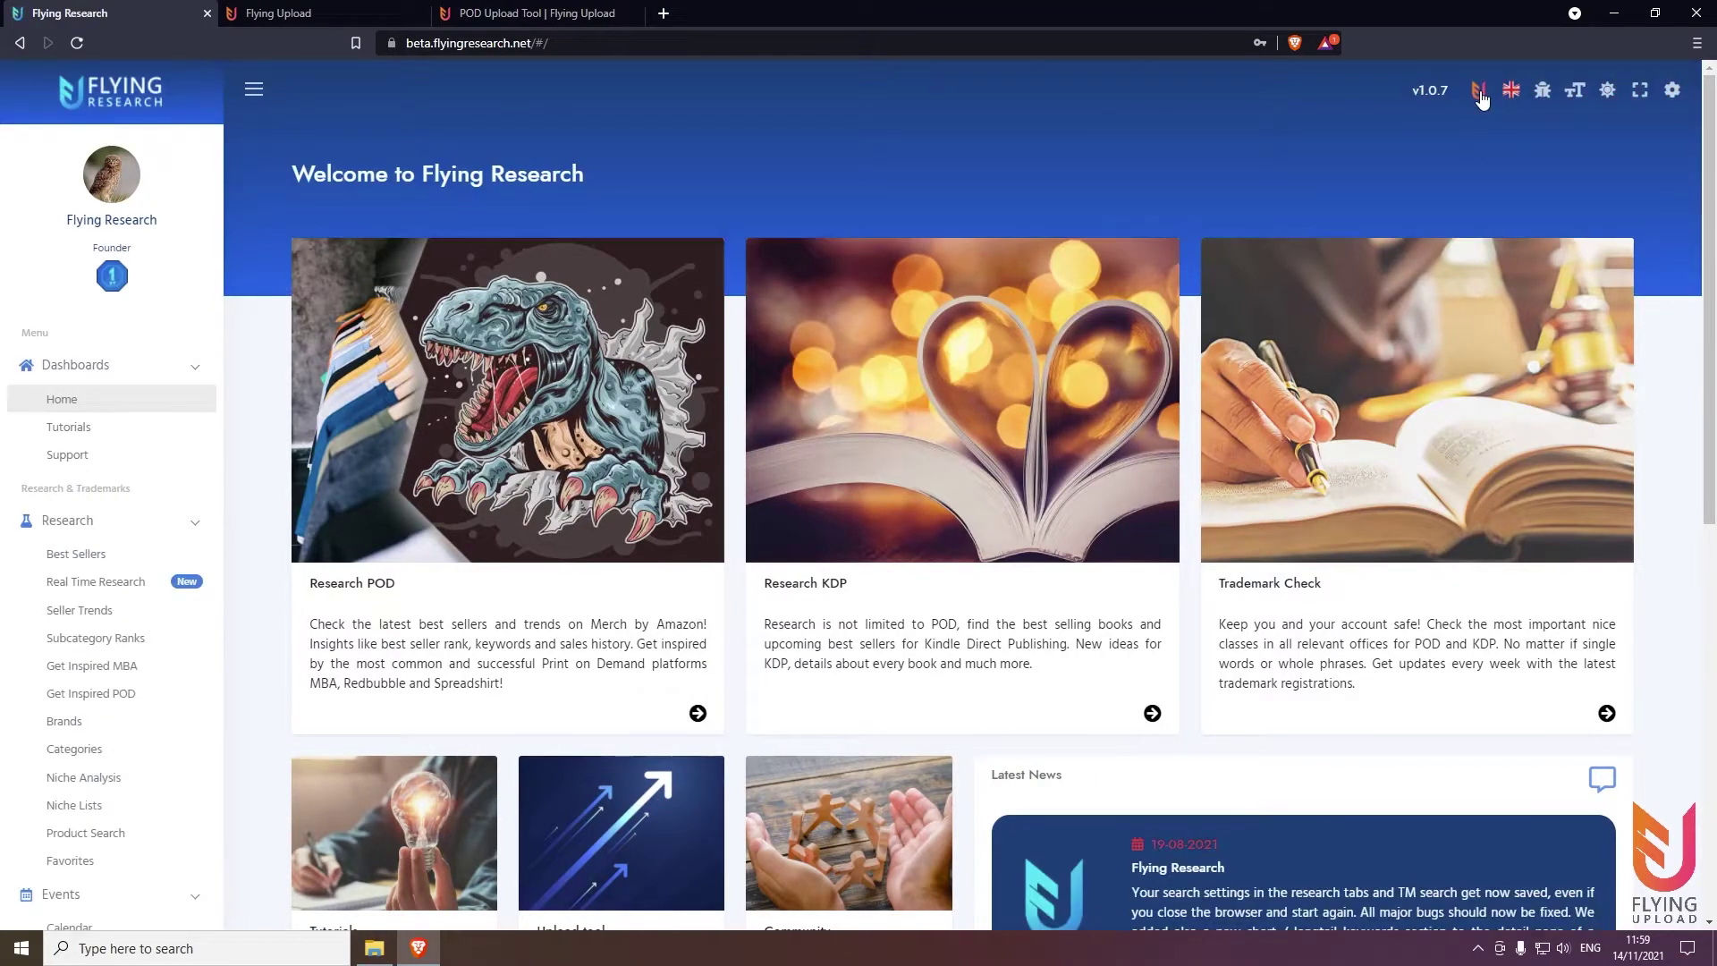
{"action": "left_click", "coordinate": [1479, 90]}
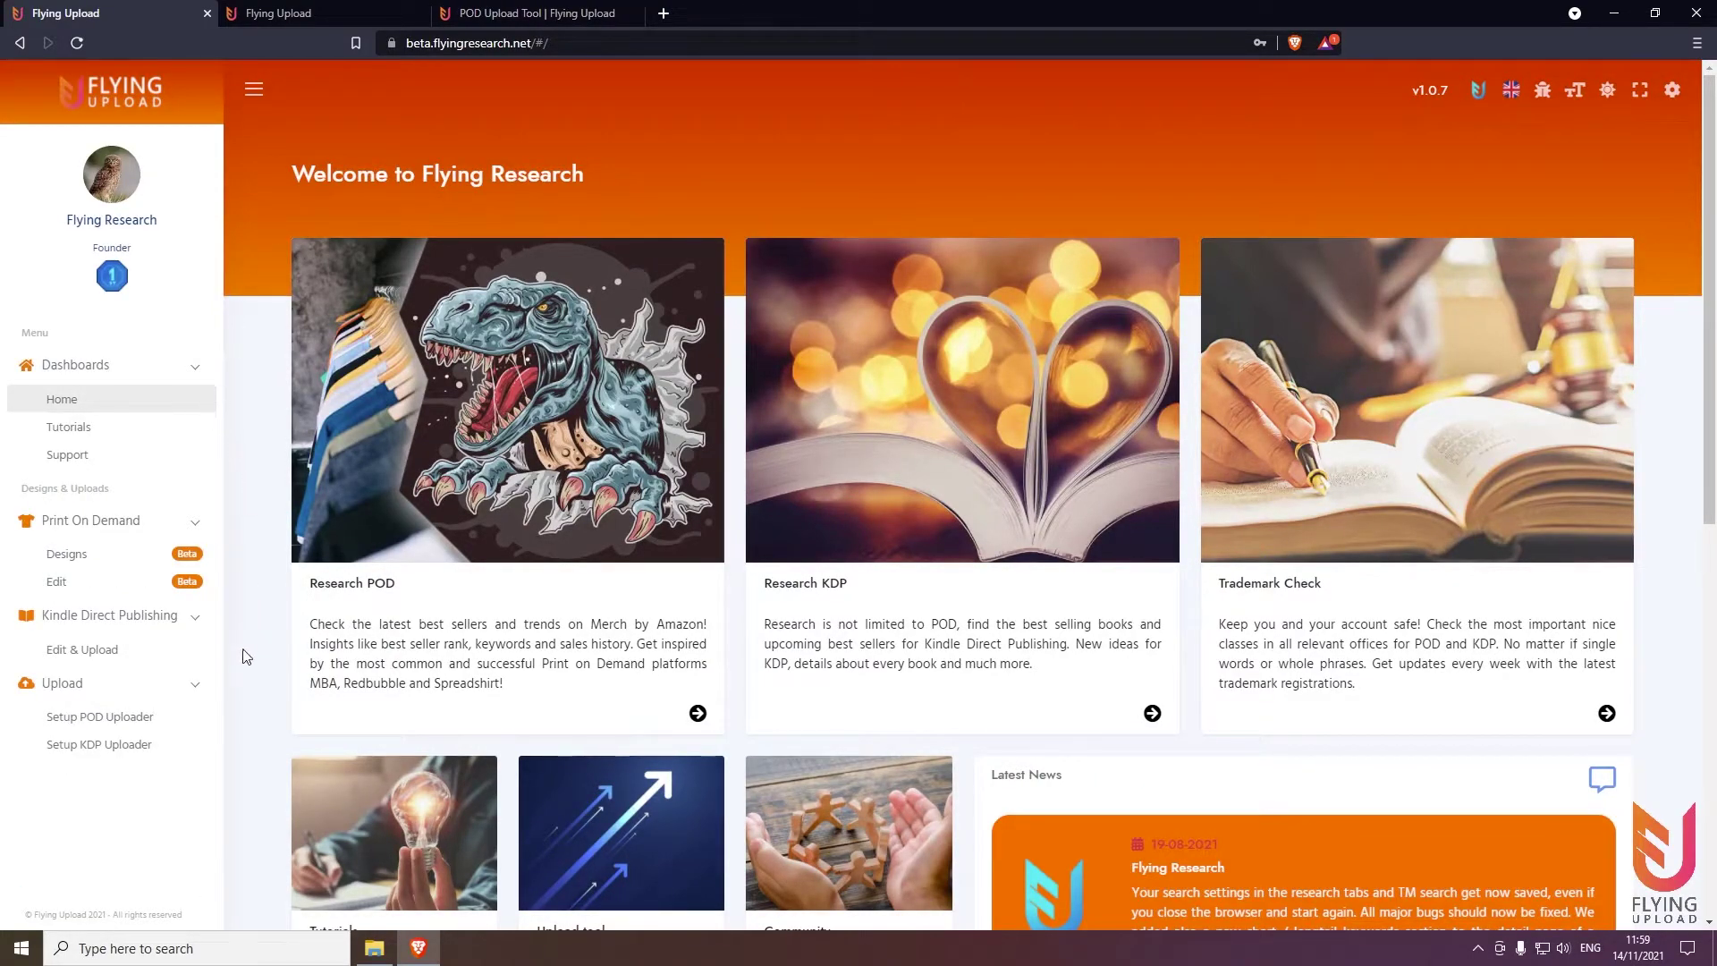
Open Setup POD Uploader and scroll to the Windows and macOS Uploader download buttons
{"action": "left_click", "coordinate": [134, 719]}
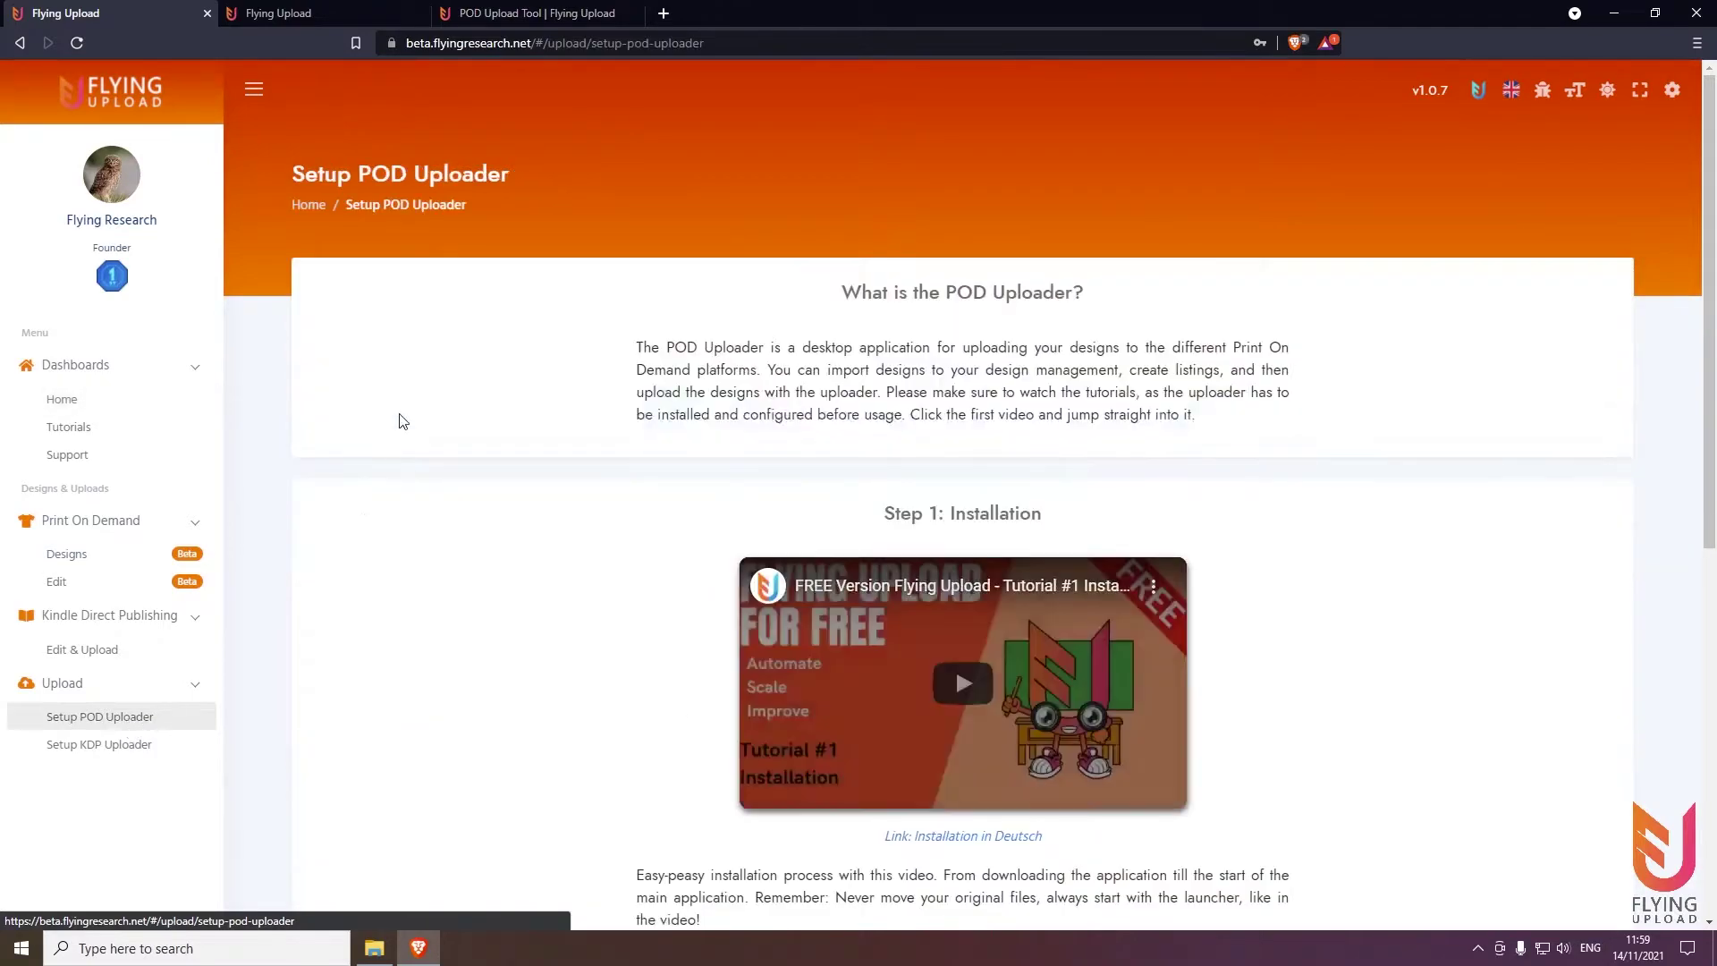
{"action": "scroll", "coordinate": [545, 189], "scroll_direction": "down", "scroll_amount": 2}
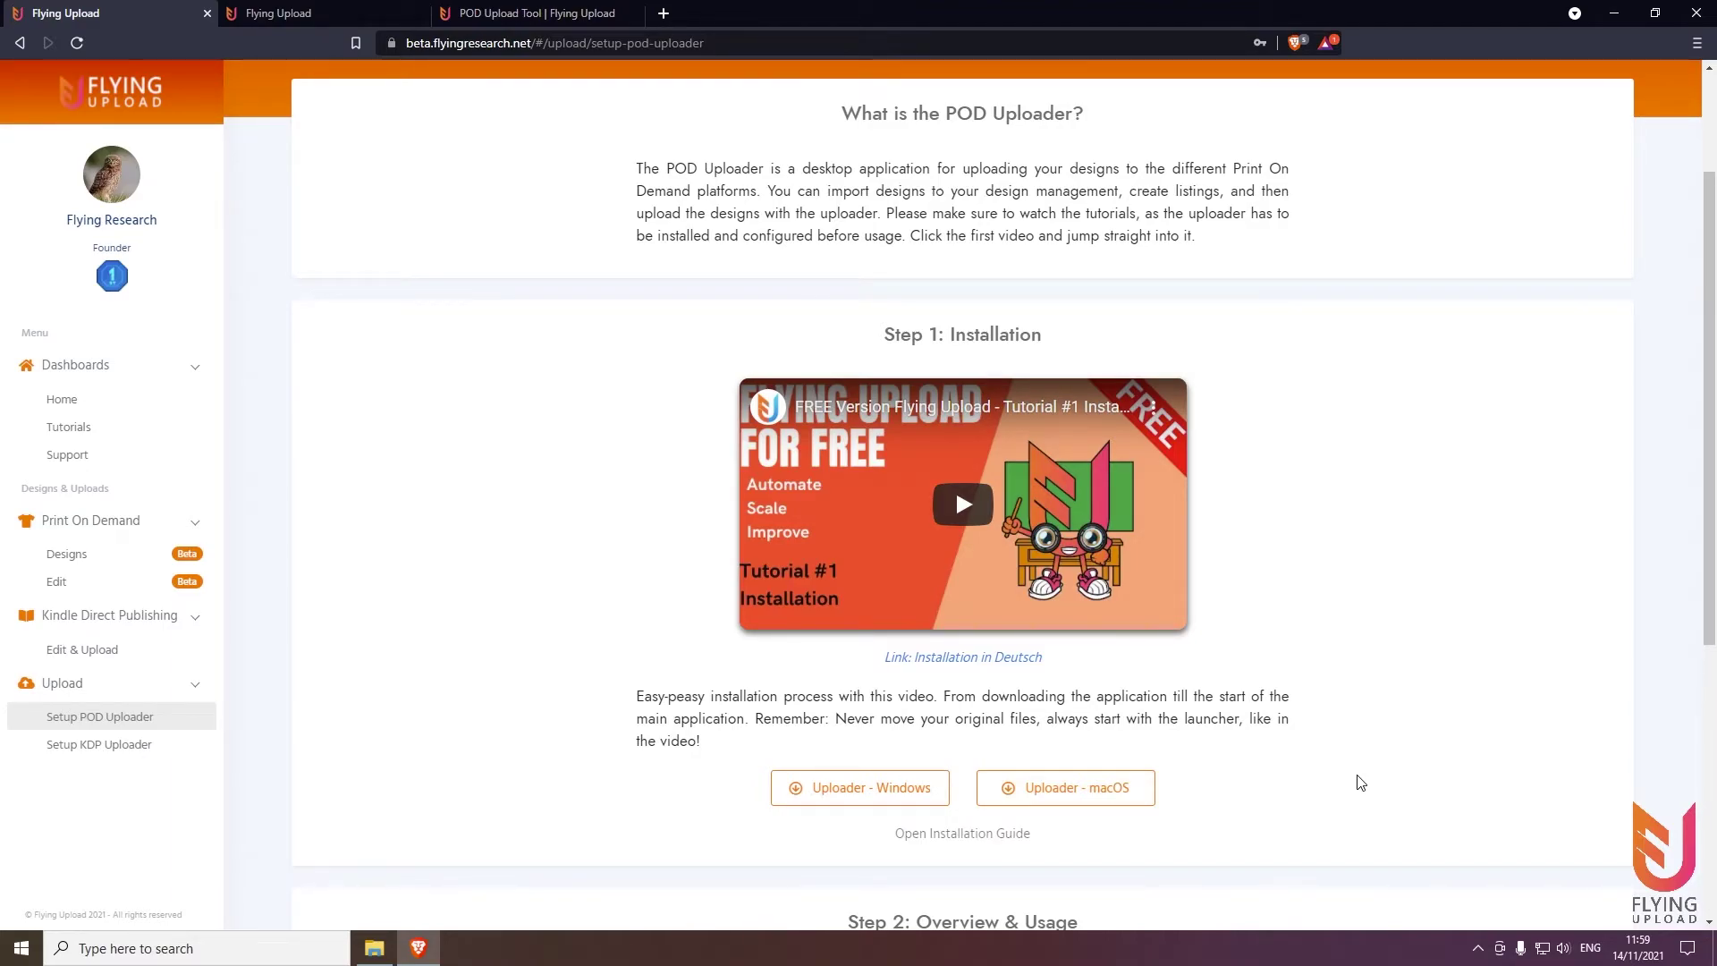
{"action": "scroll", "coordinate": [1342, 774], "scroll_direction": "down", "scroll_amount": 2}
{"action": "scroll", "coordinate": [1431, 617], "scroll_direction": "up", "scroll_amount": 2}
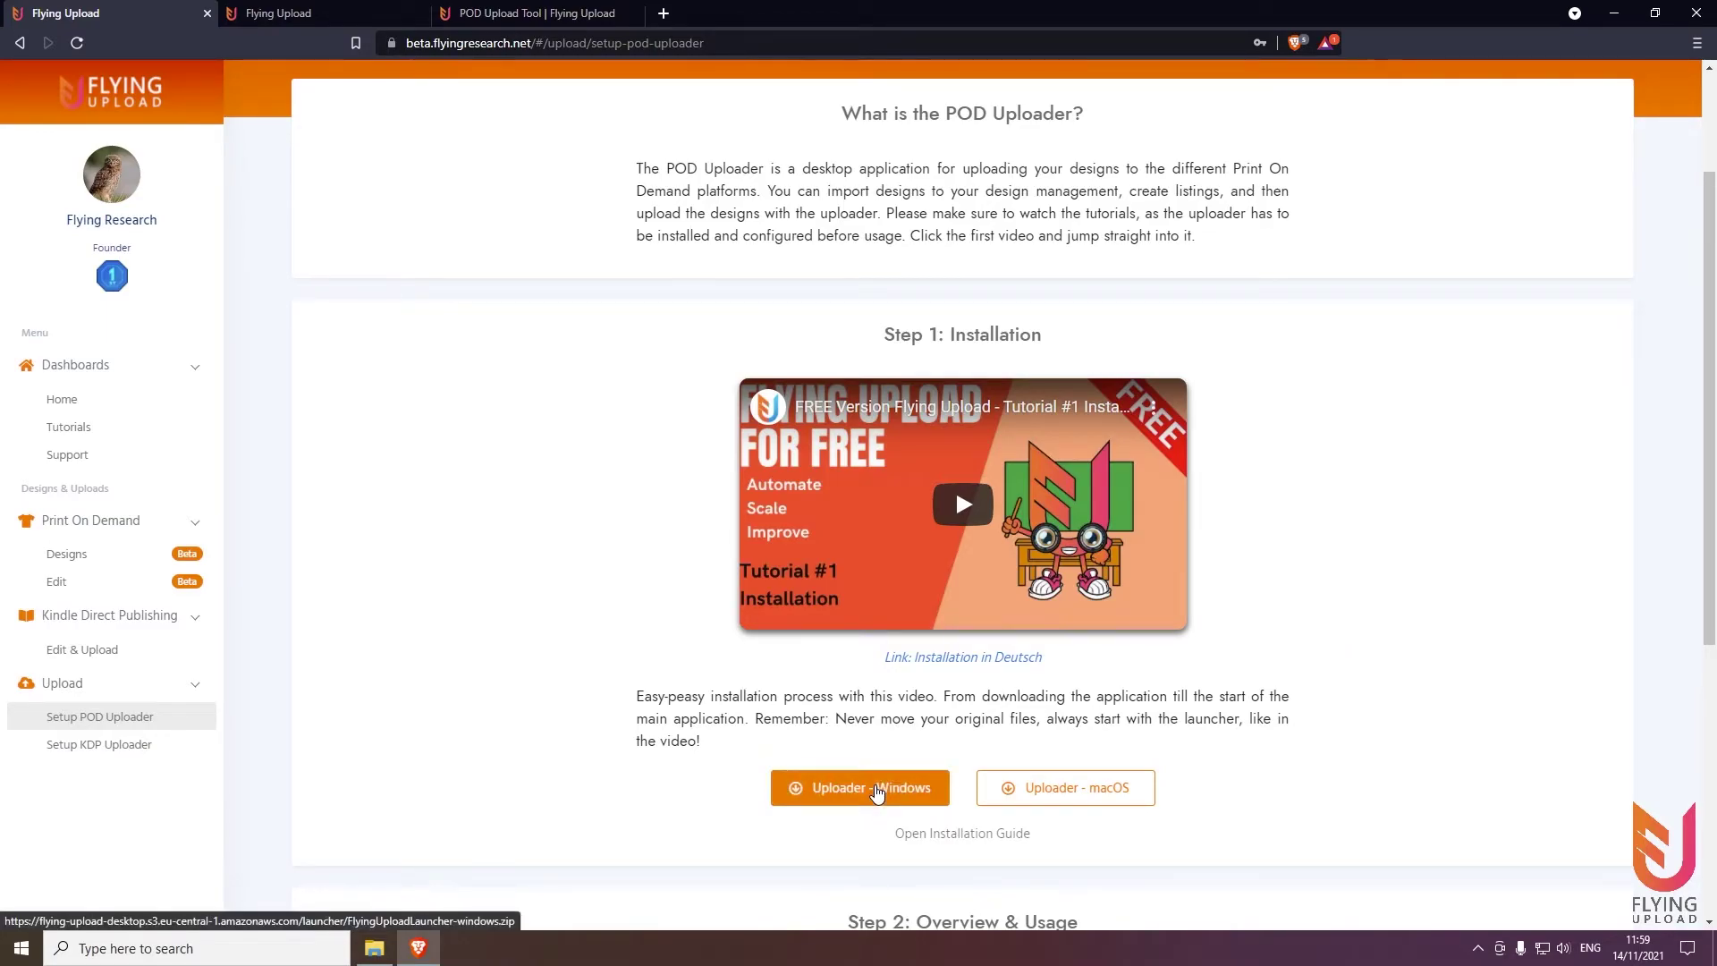
Save FlyingUploadLauncher-windows.zip into Downloads and show it in its folder
{"action": "left_click", "coordinate": [877, 790]}
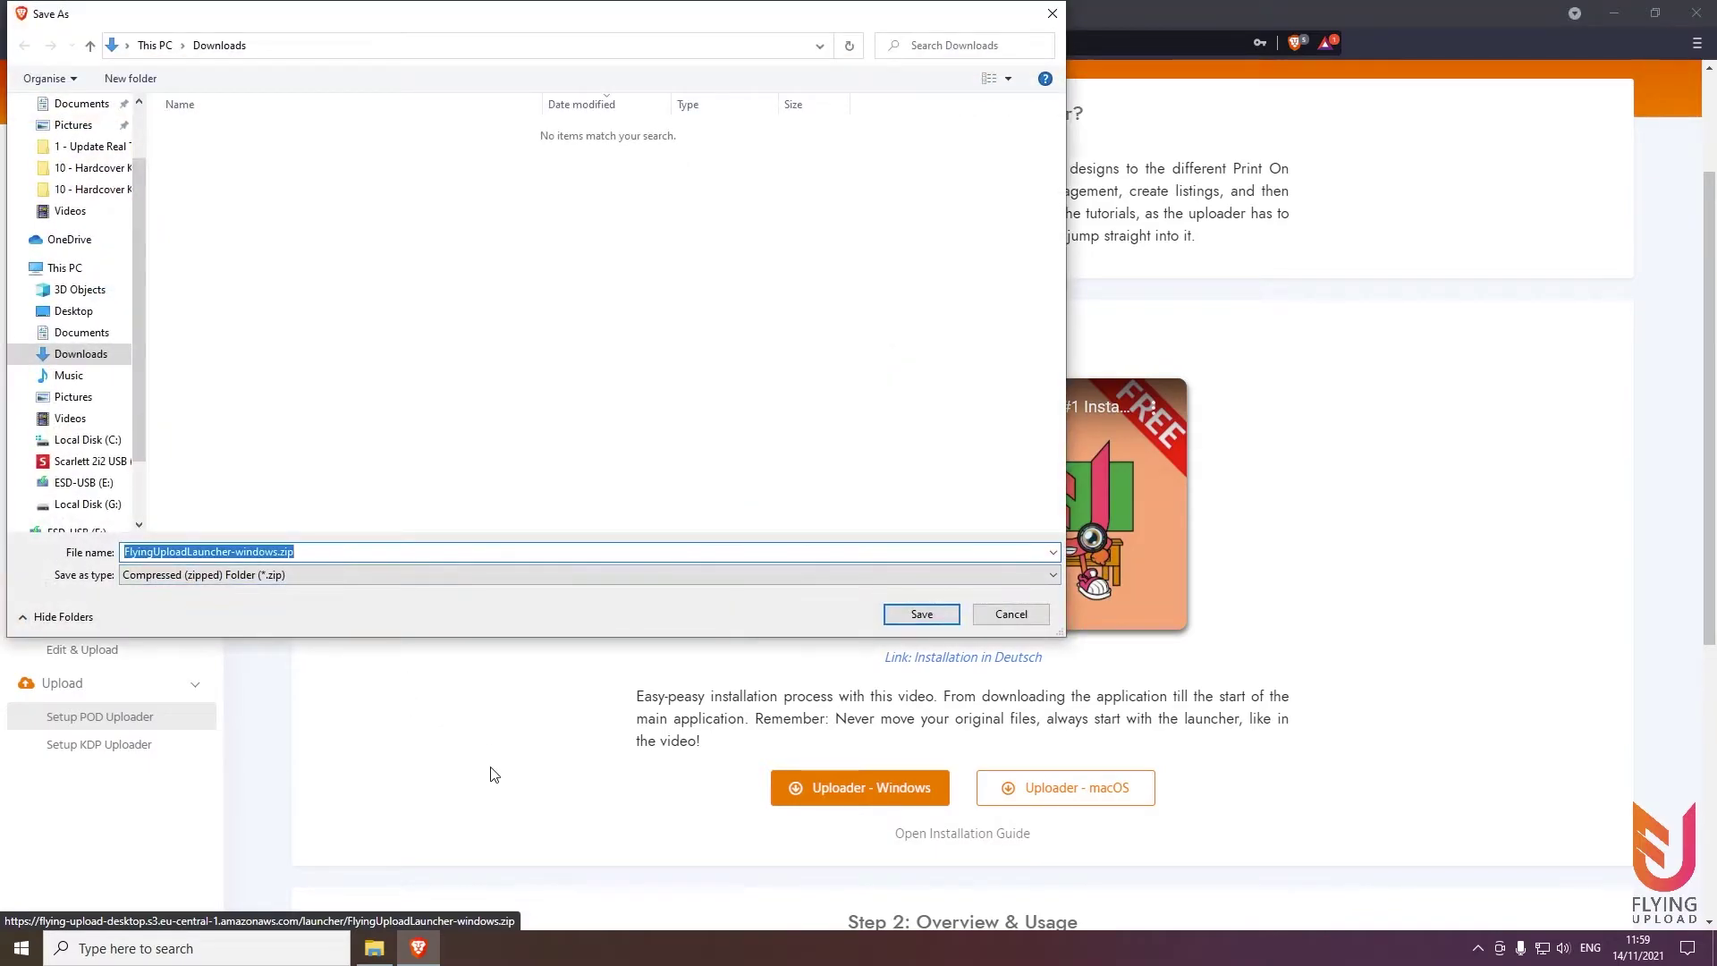
{"action": "left_click", "coordinate": [922, 614]}
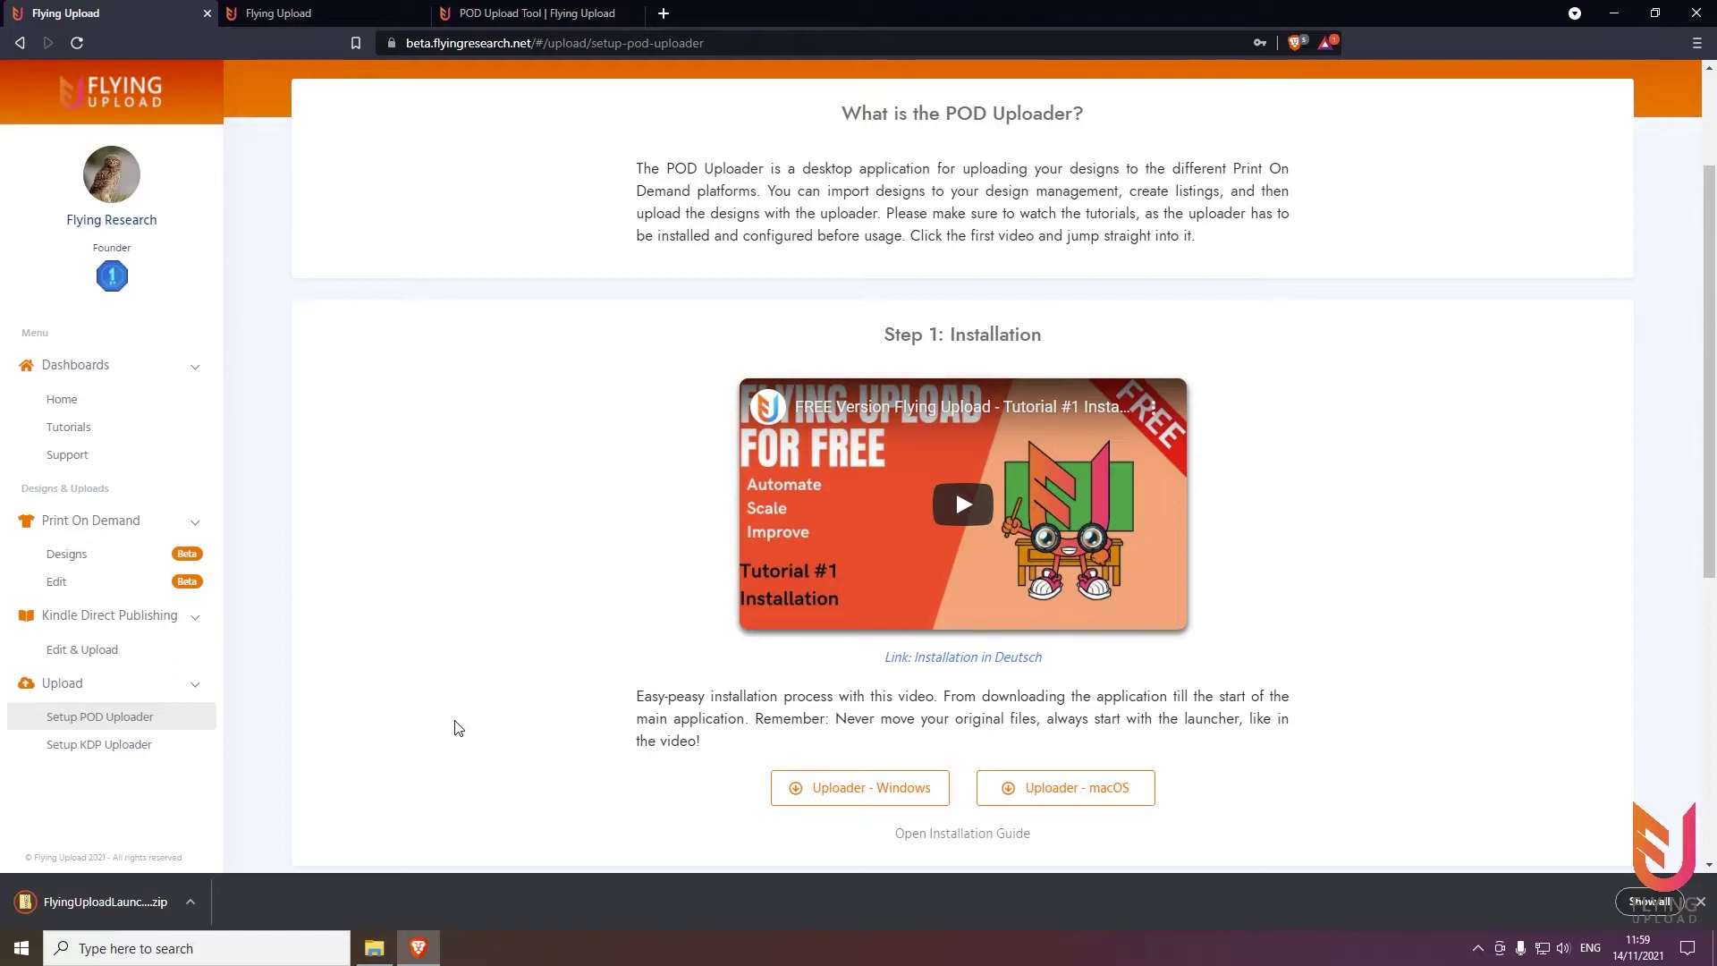
{"action": "left_click", "coordinate": [195, 904]}
{"action": "left_click", "coordinate": [218, 845]}
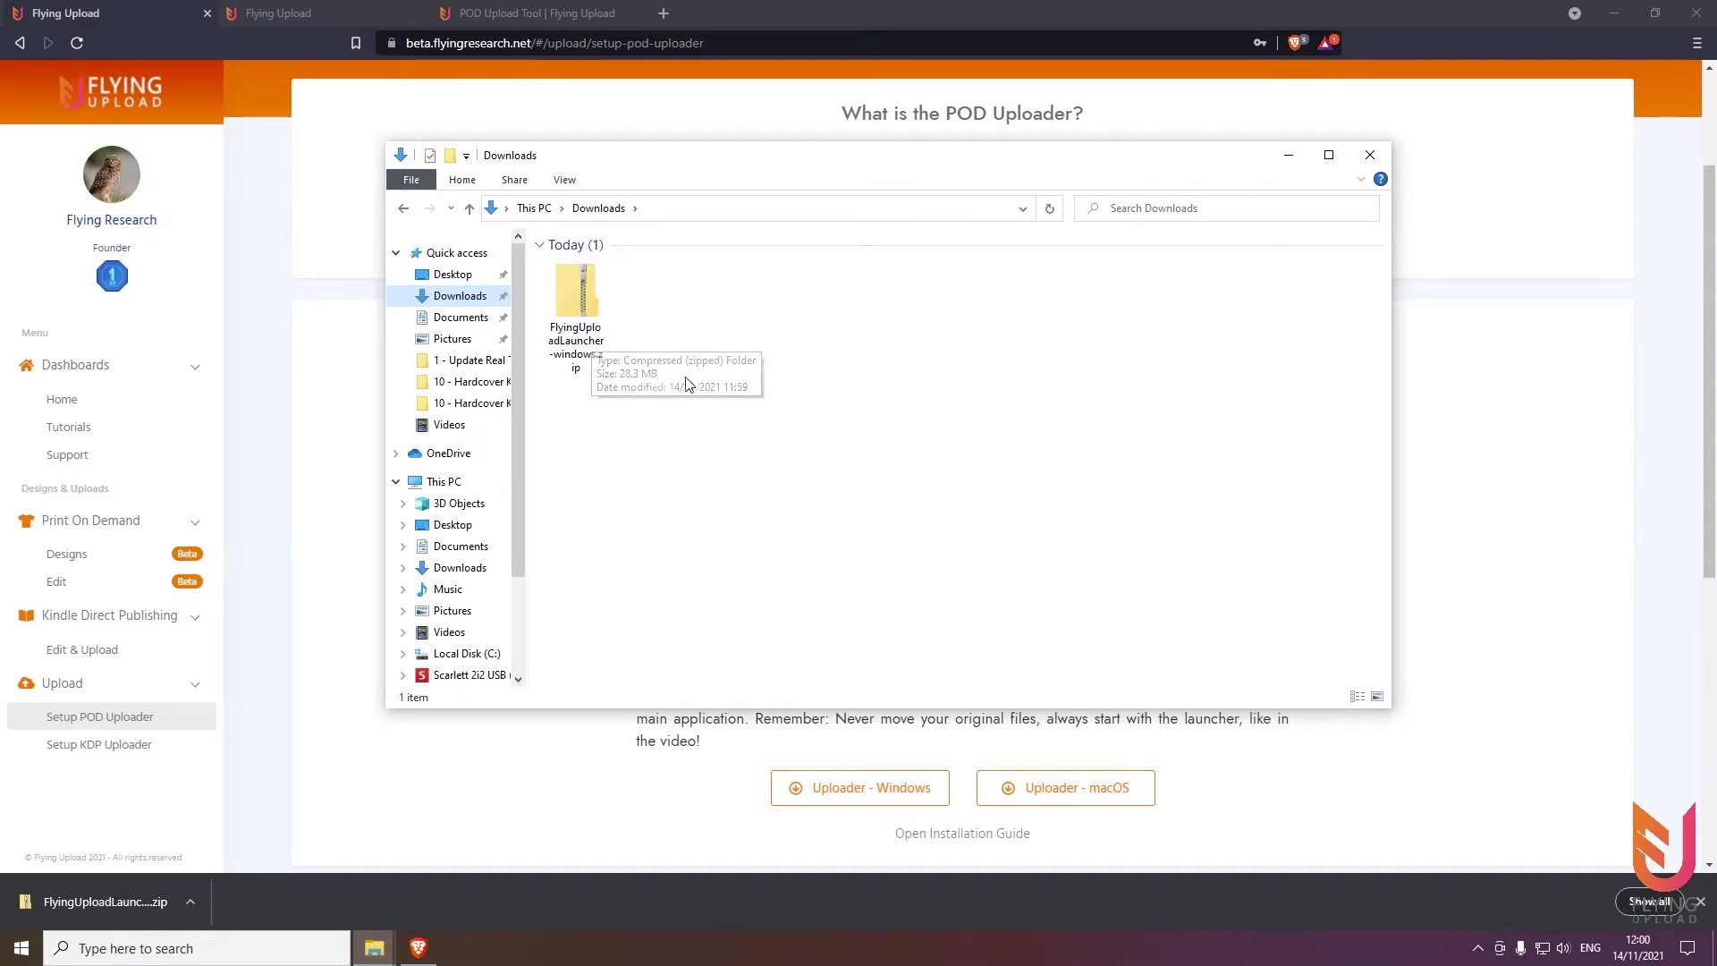
Look inside the launcher zip, then Extract All into the suggested FlyingUploadLauncher-windows folder
{"action": "double_click", "coordinate": [584, 352]}
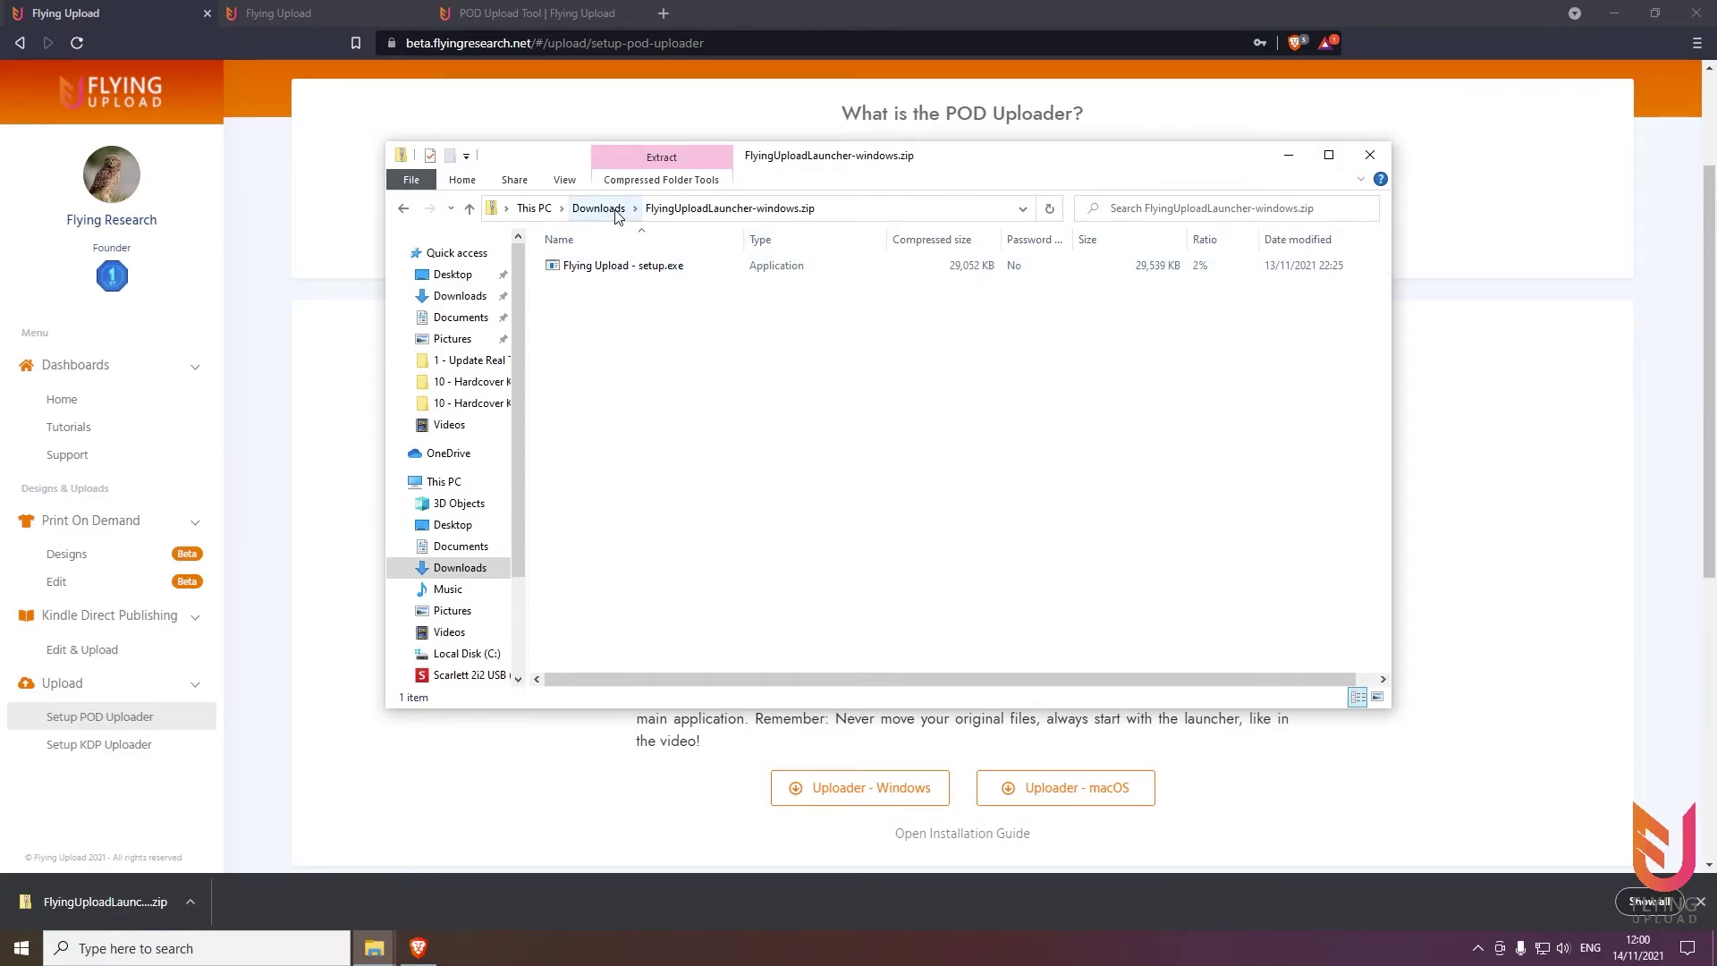
{"action": "left_click", "coordinate": [599, 208]}
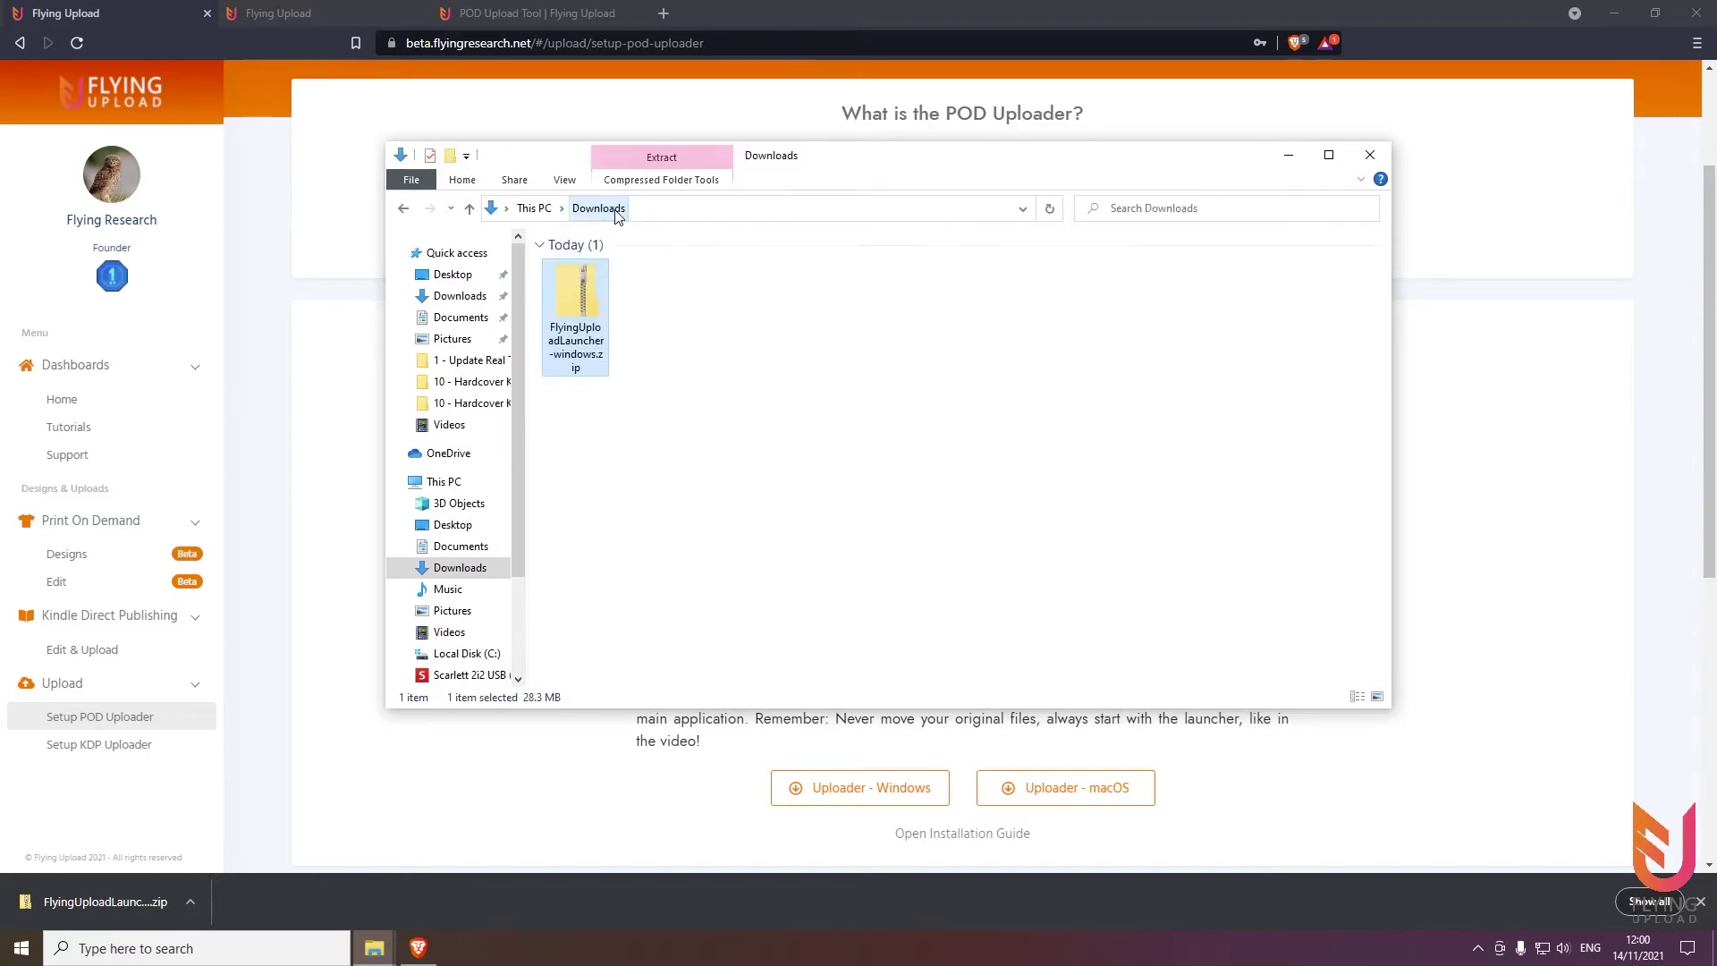
{"action": "right_click", "coordinate": [578, 318]}
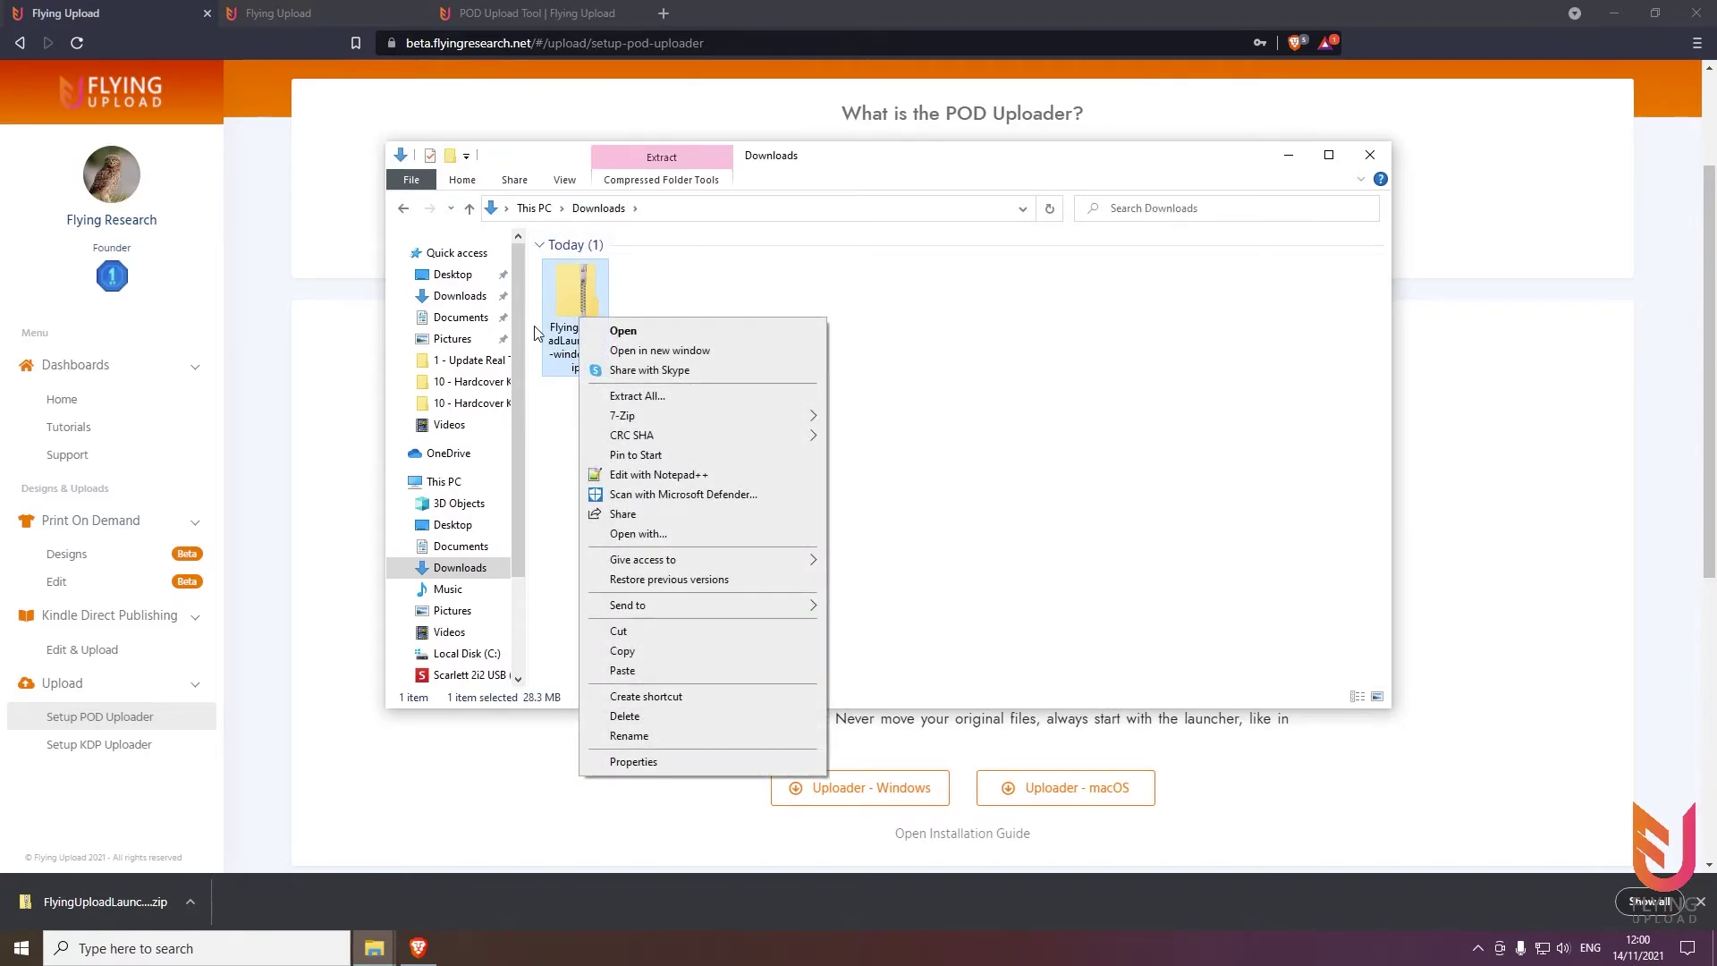
{"action": "left_click", "coordinate": [632, 396]}
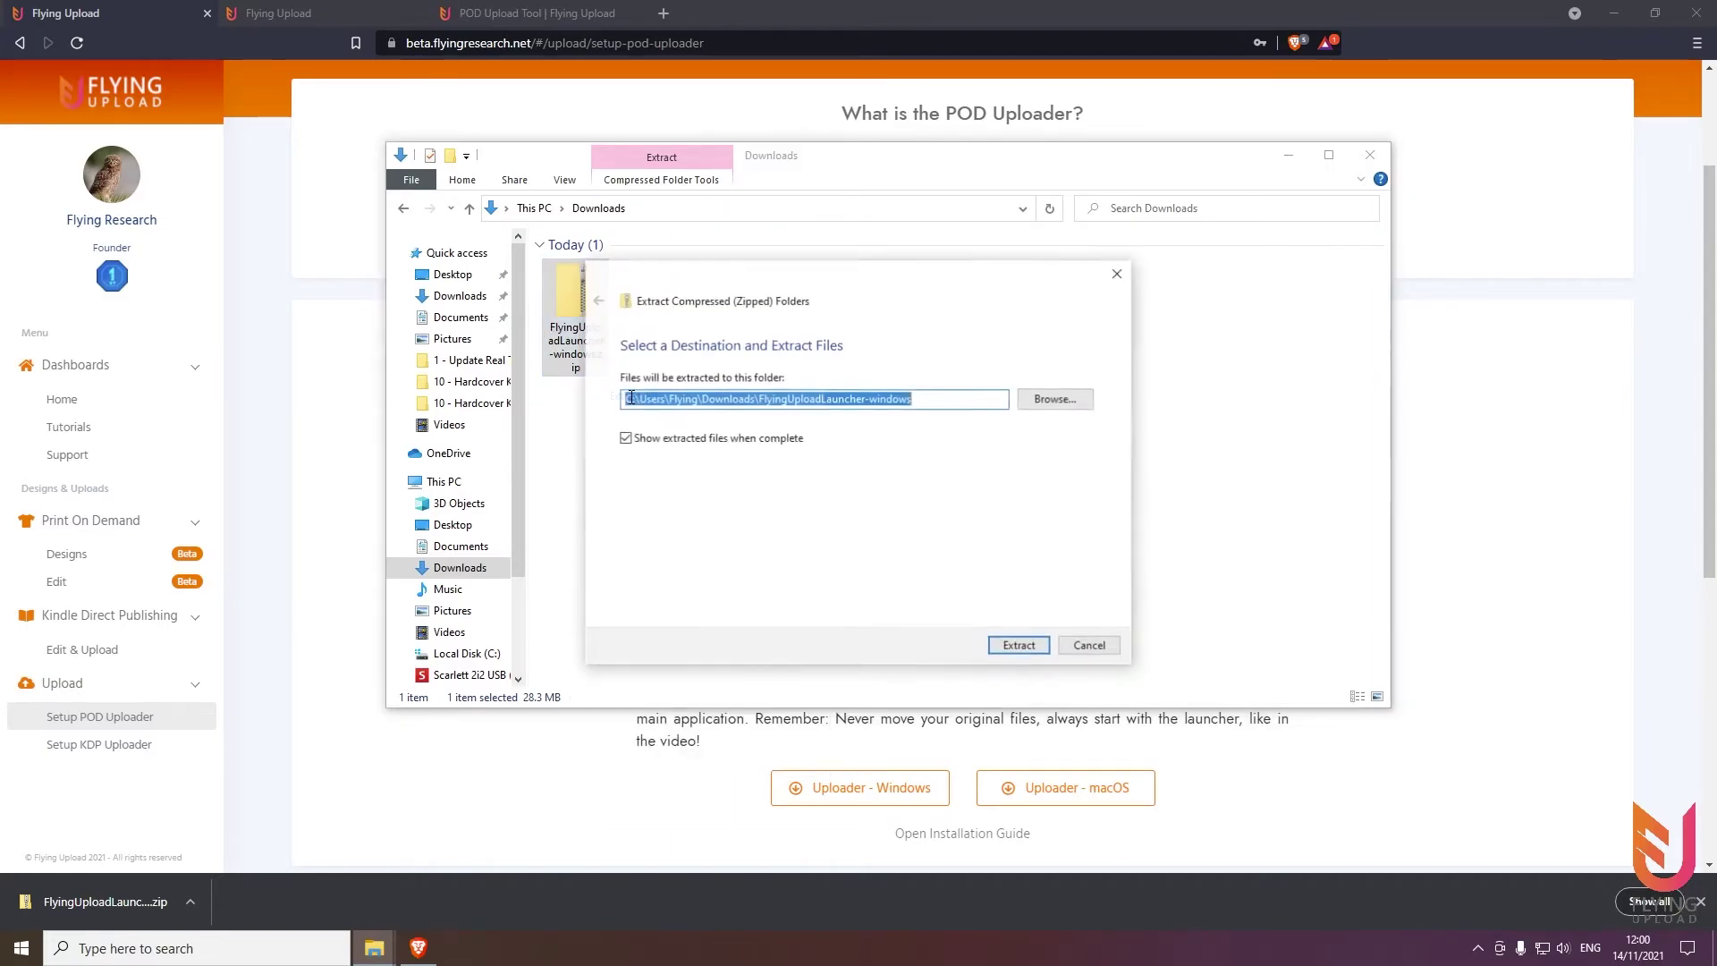
{"action": "left_click", "coordinate": [1013, 646]}
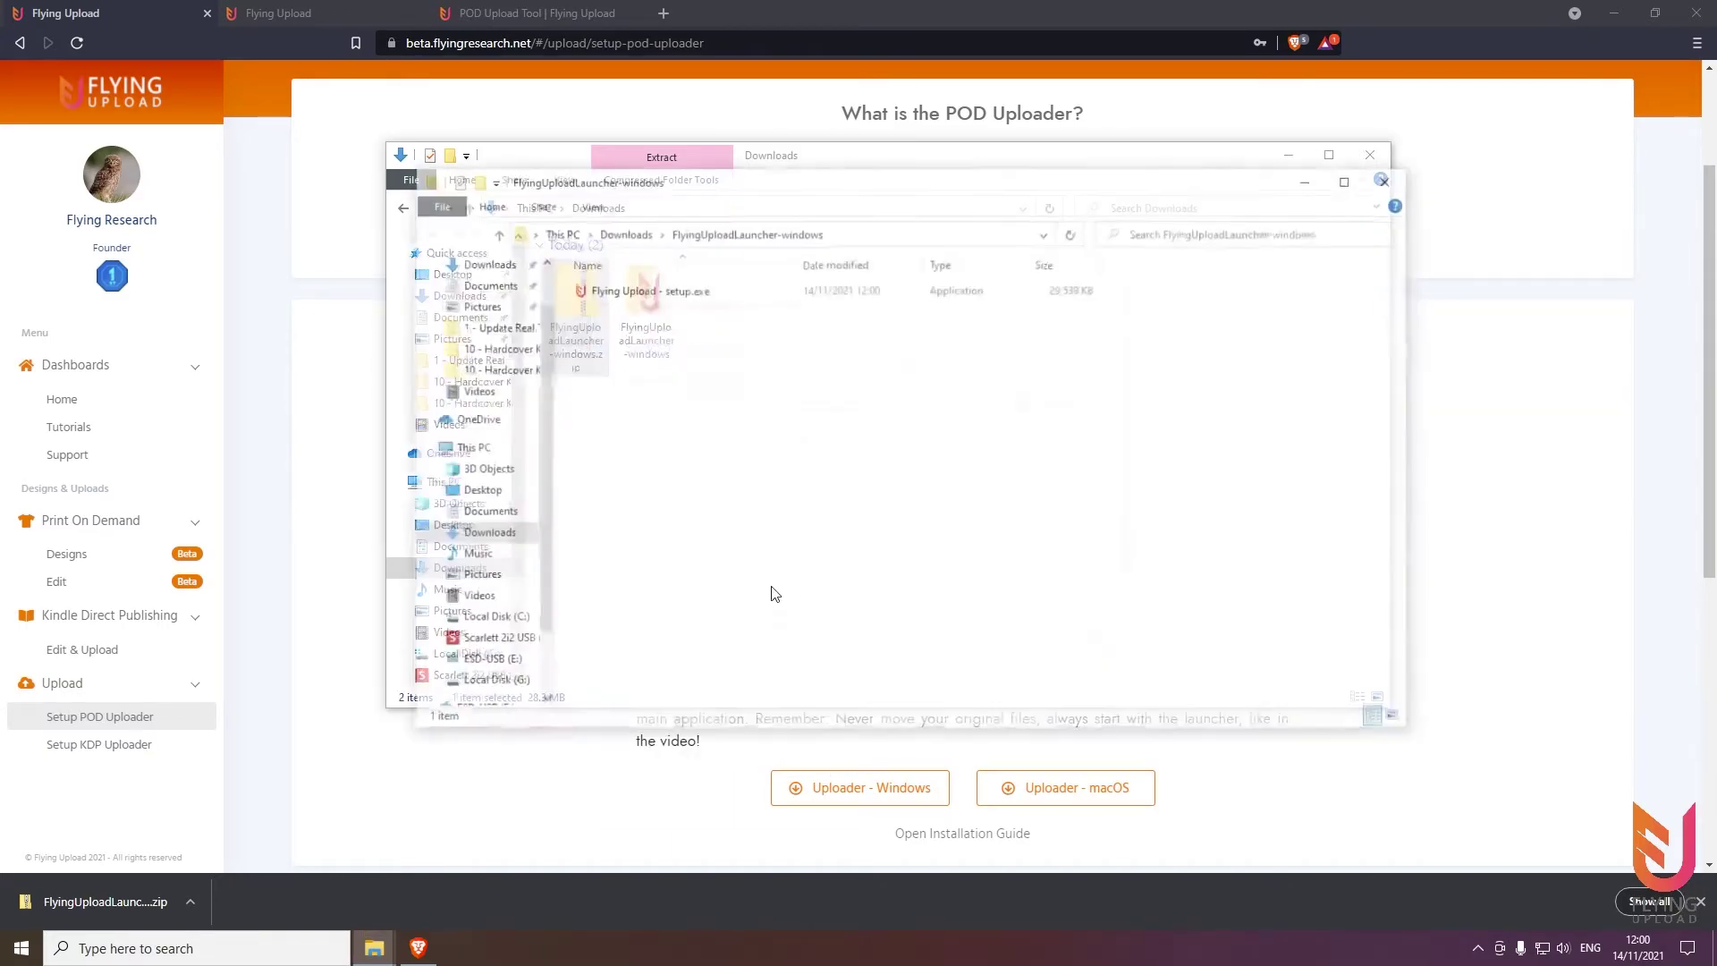
Launch 'Flying Upload - setup.exe' and choose More info, then Run anyway in SmartScreen
{"action": "double_click", "coordinate": [652, 289]}
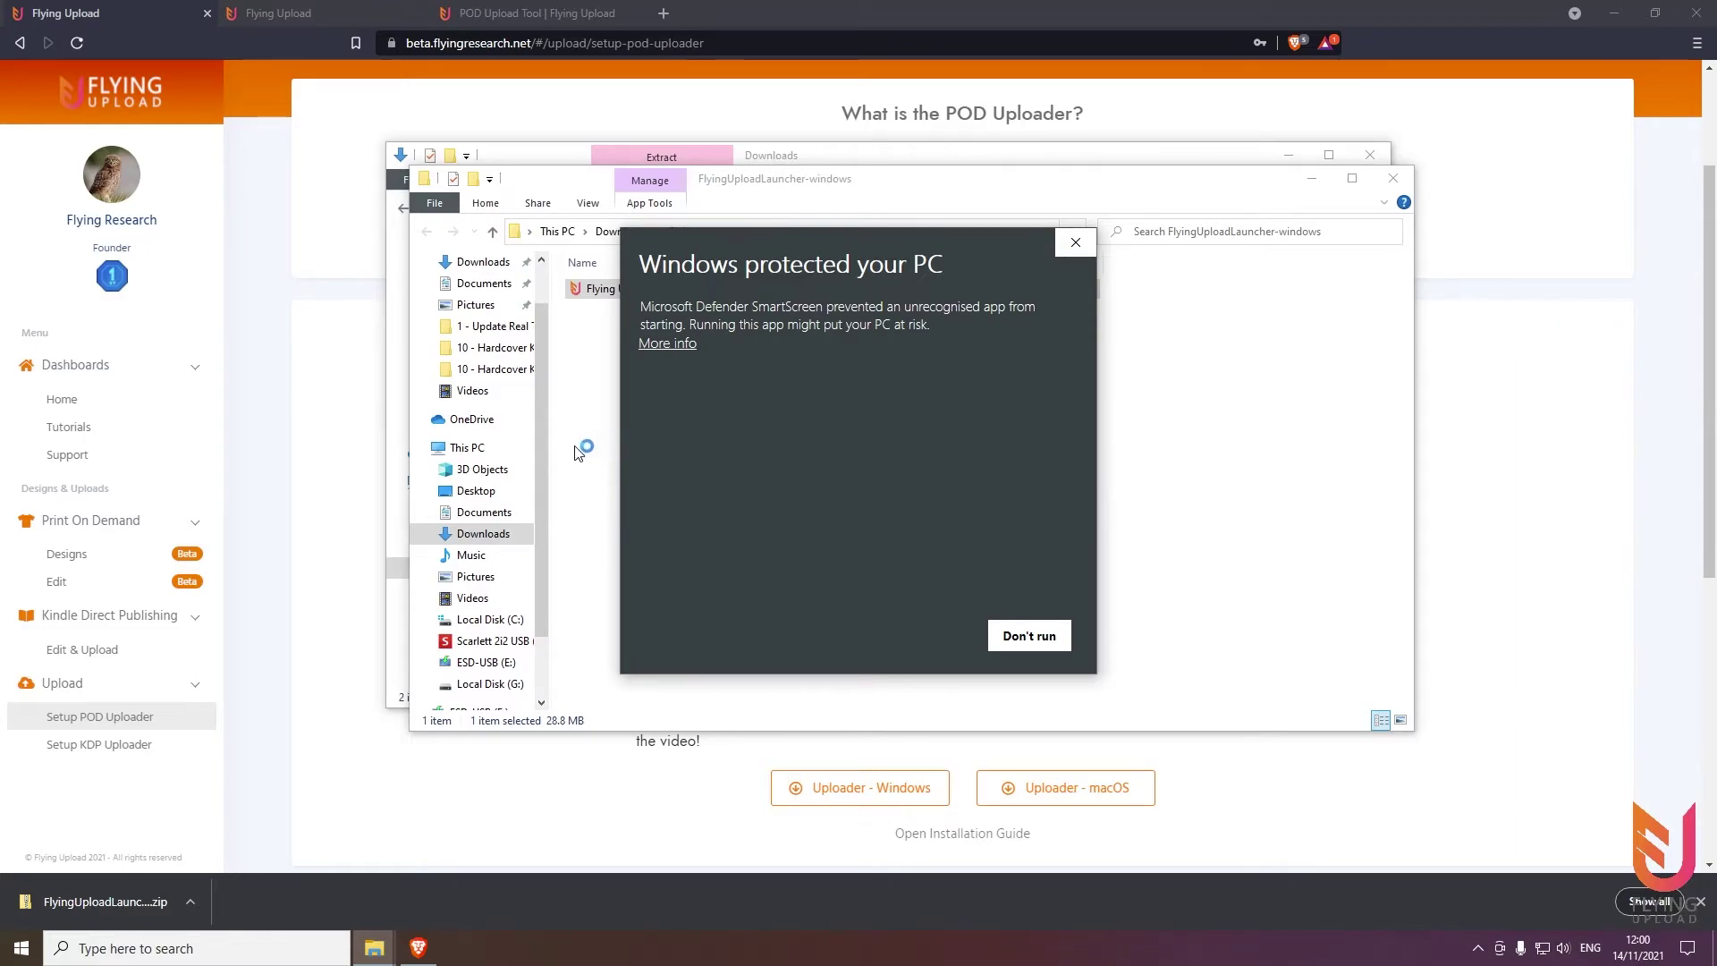
{"action": "left_click", "coordinate": [682, 347]}
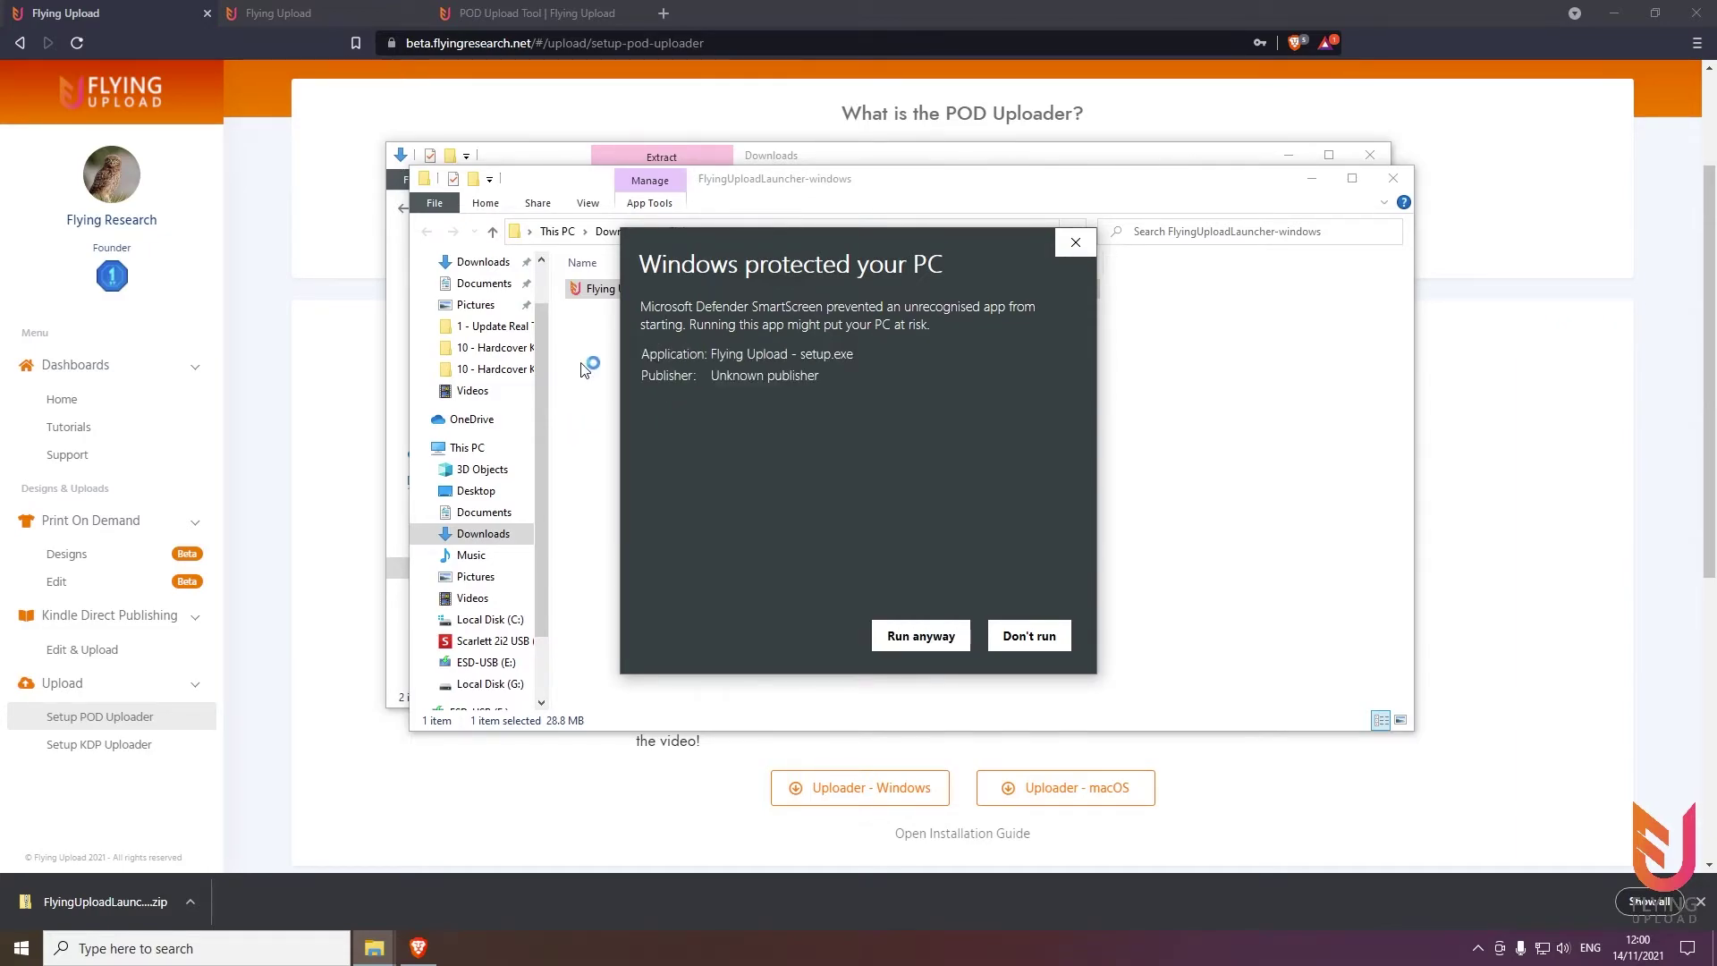
{"action": "left_click", "coordinate": [924, 636]}
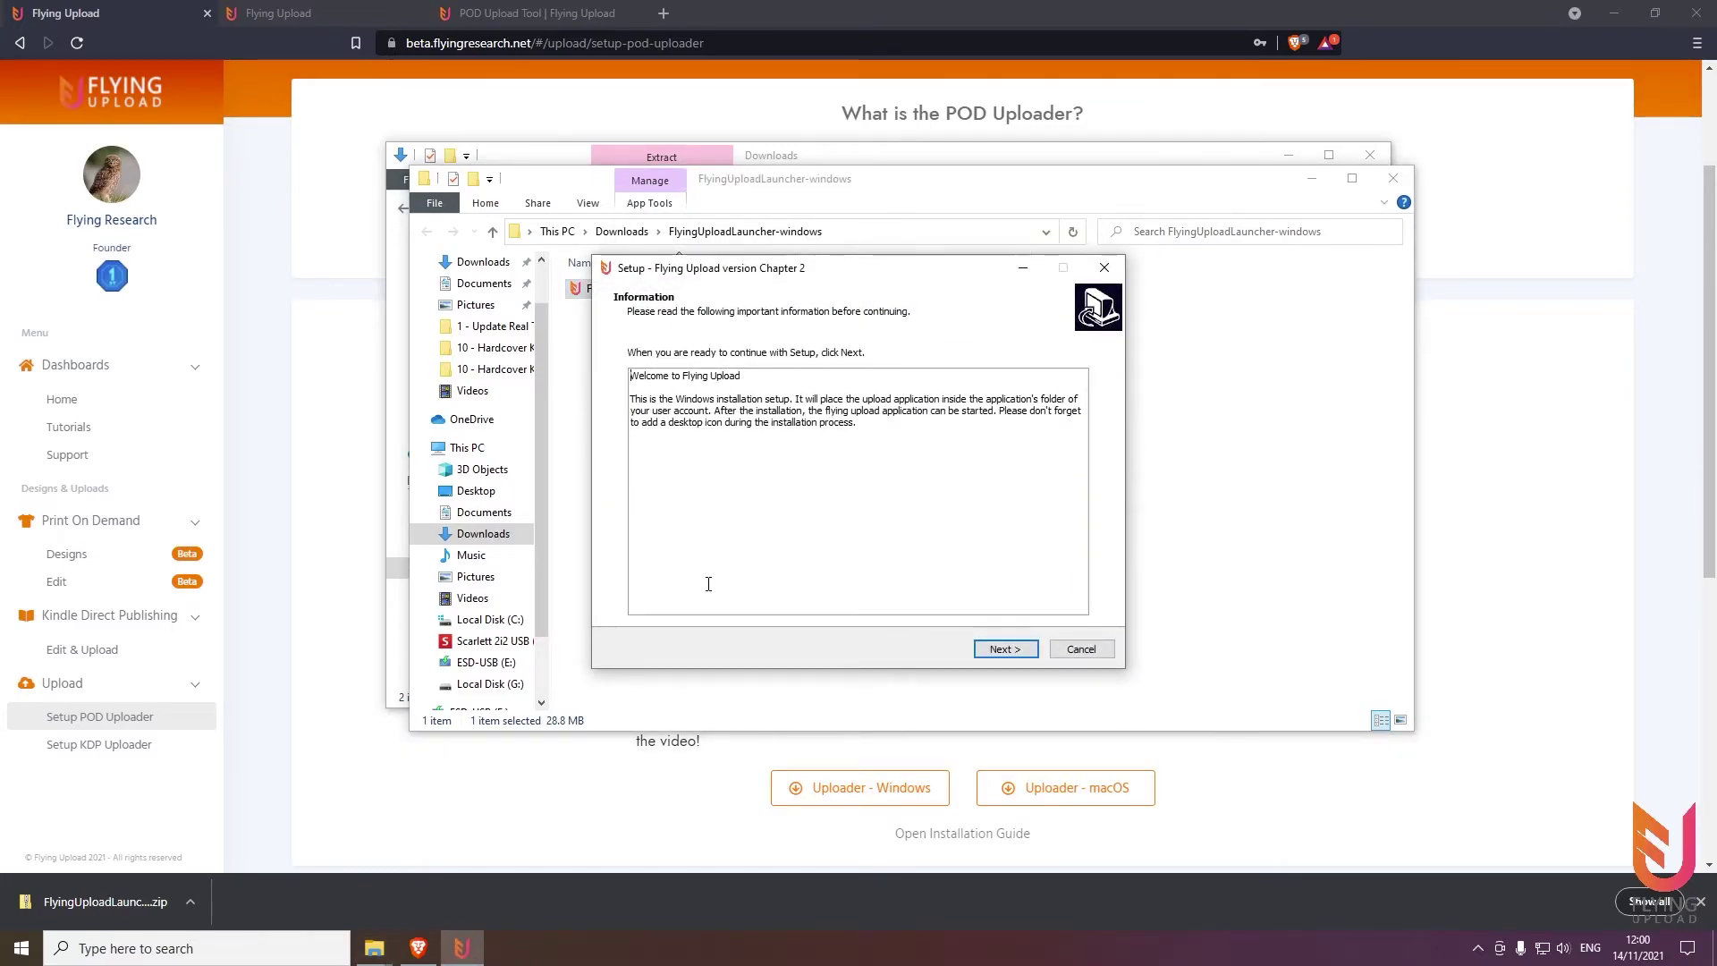
Install Flying Upload into the existing default folder with a desktop shortcut, then finish and launch it
{"action": "left_click", "coordinate": [1002, 650]}
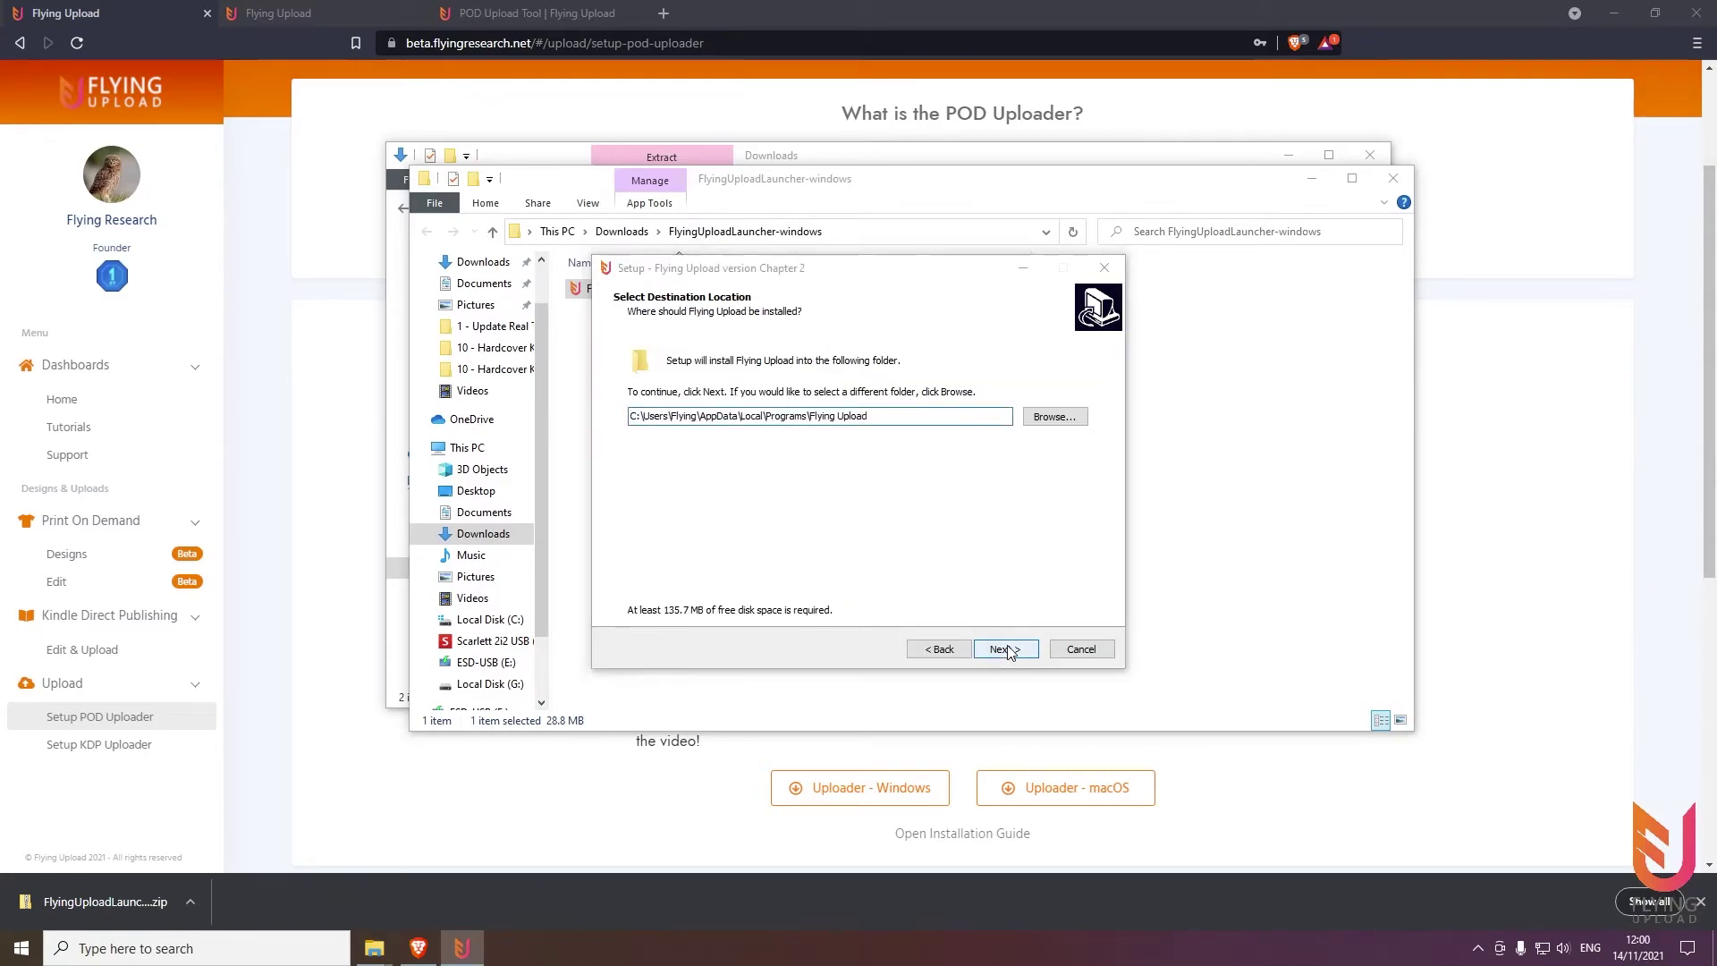
{"action": "left_click", "coordinate": [1008, 650]}
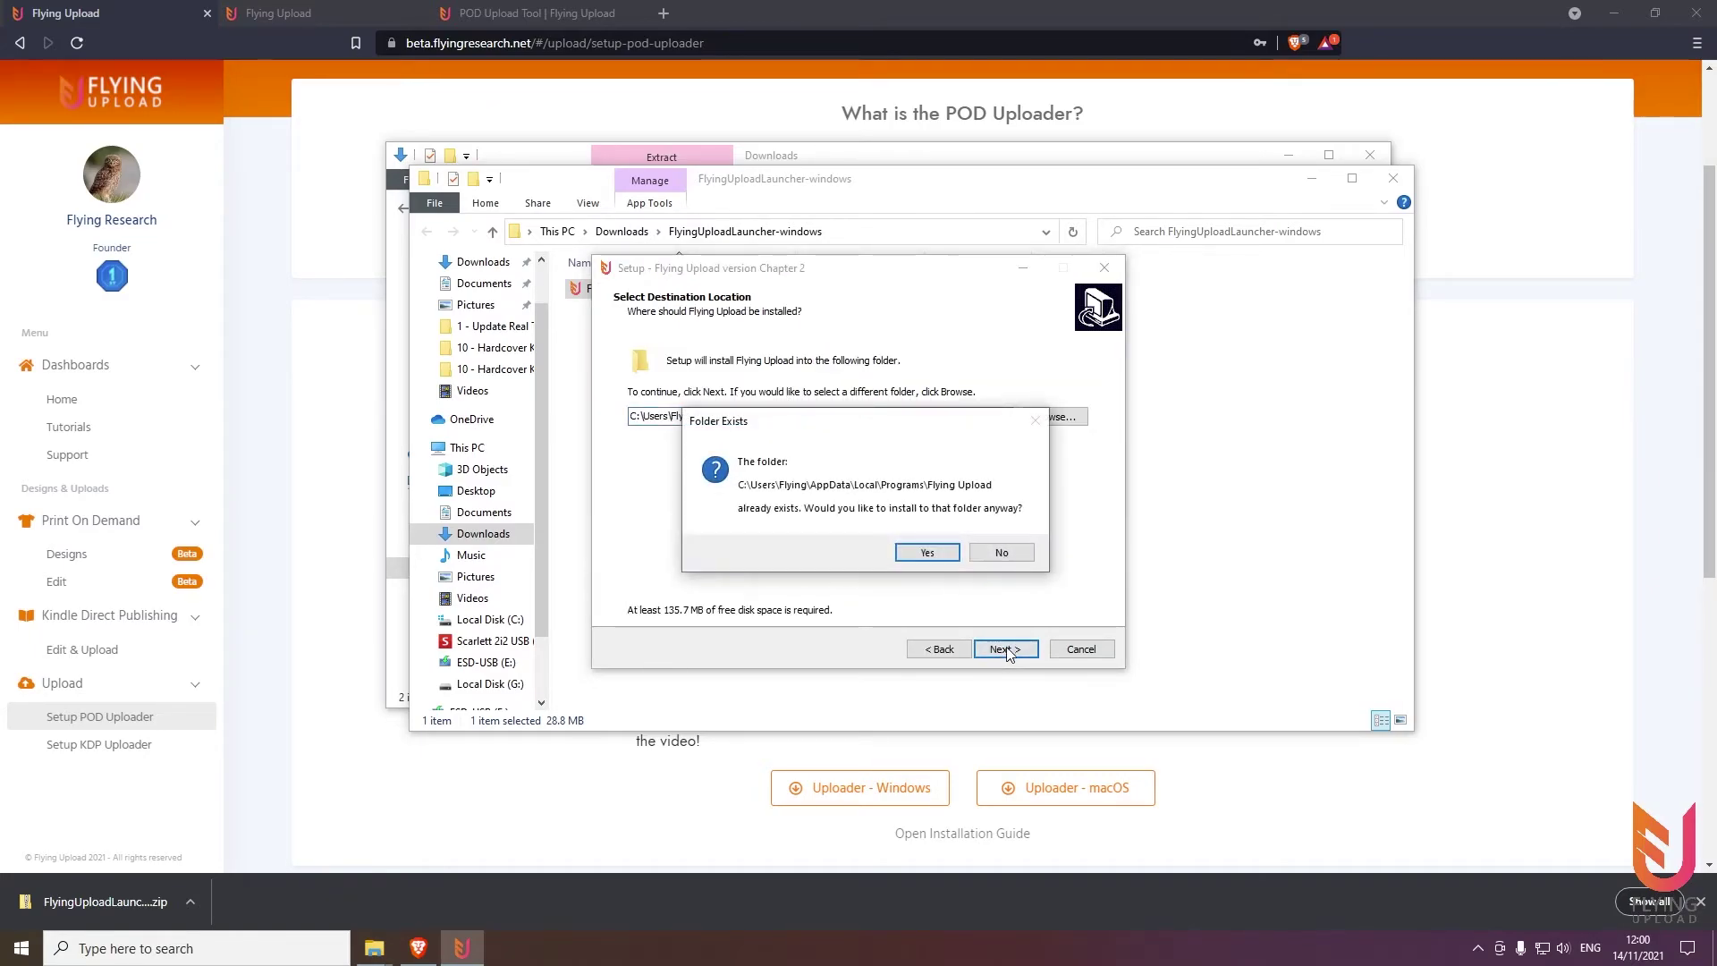
{"action": "left_click", "coordinate": [926, 553]}
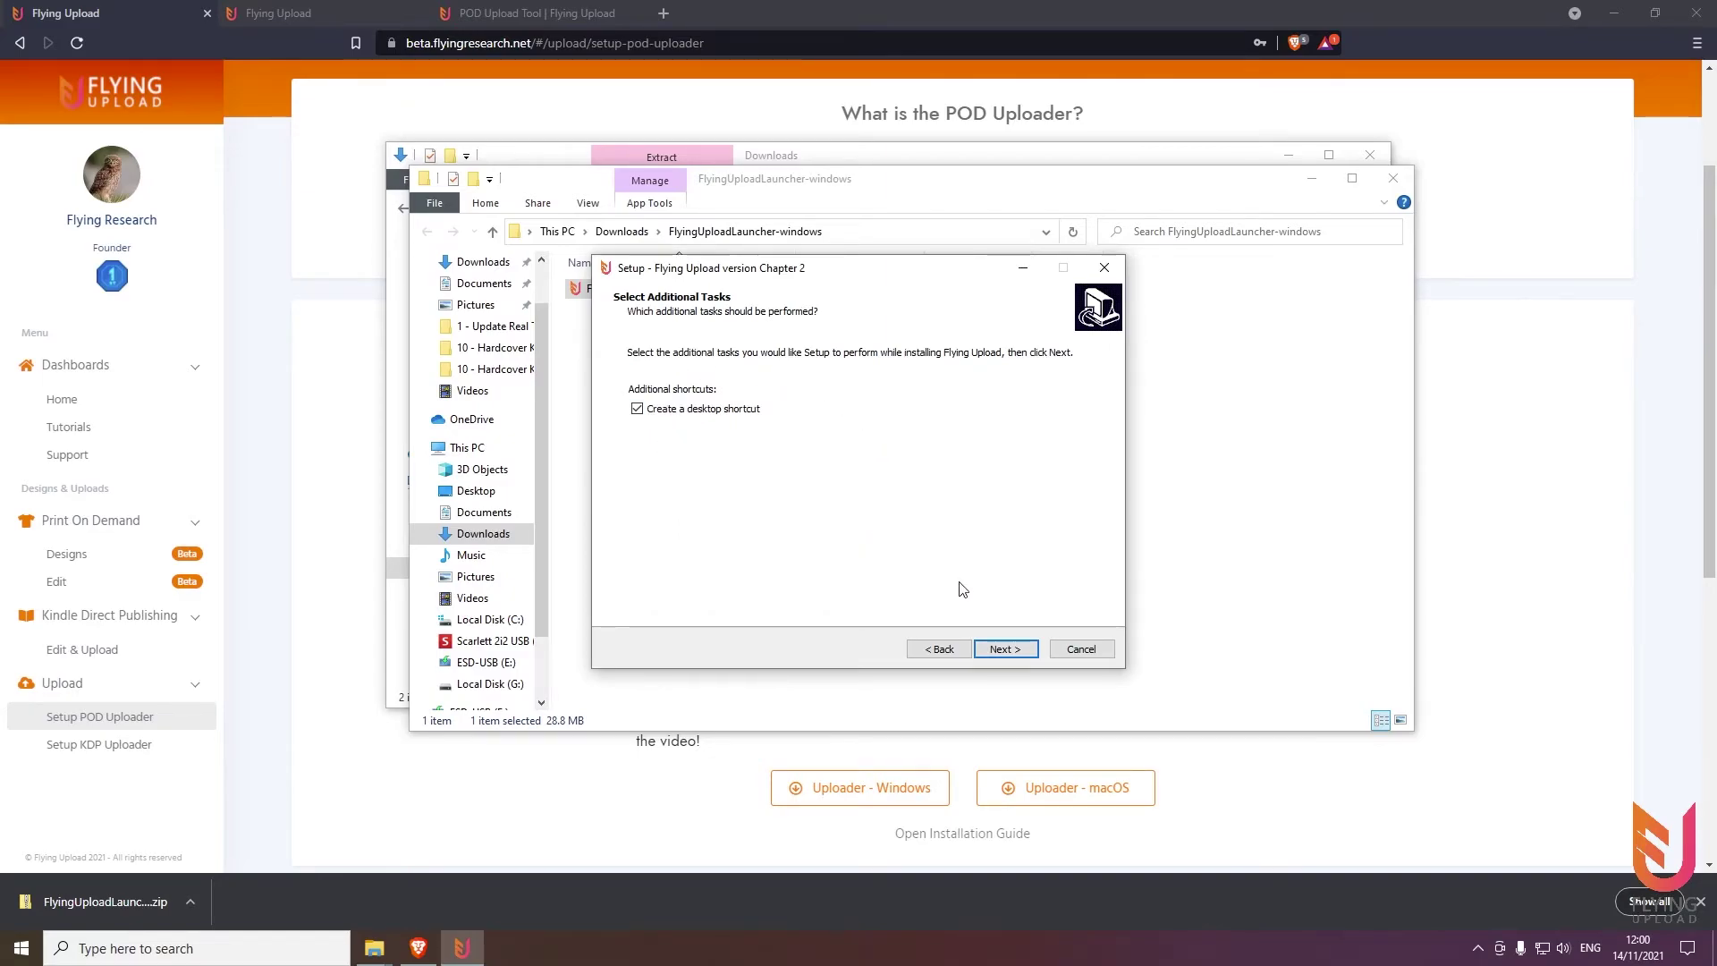
{"action": "left_click", "coordinate": [1009, 657]}
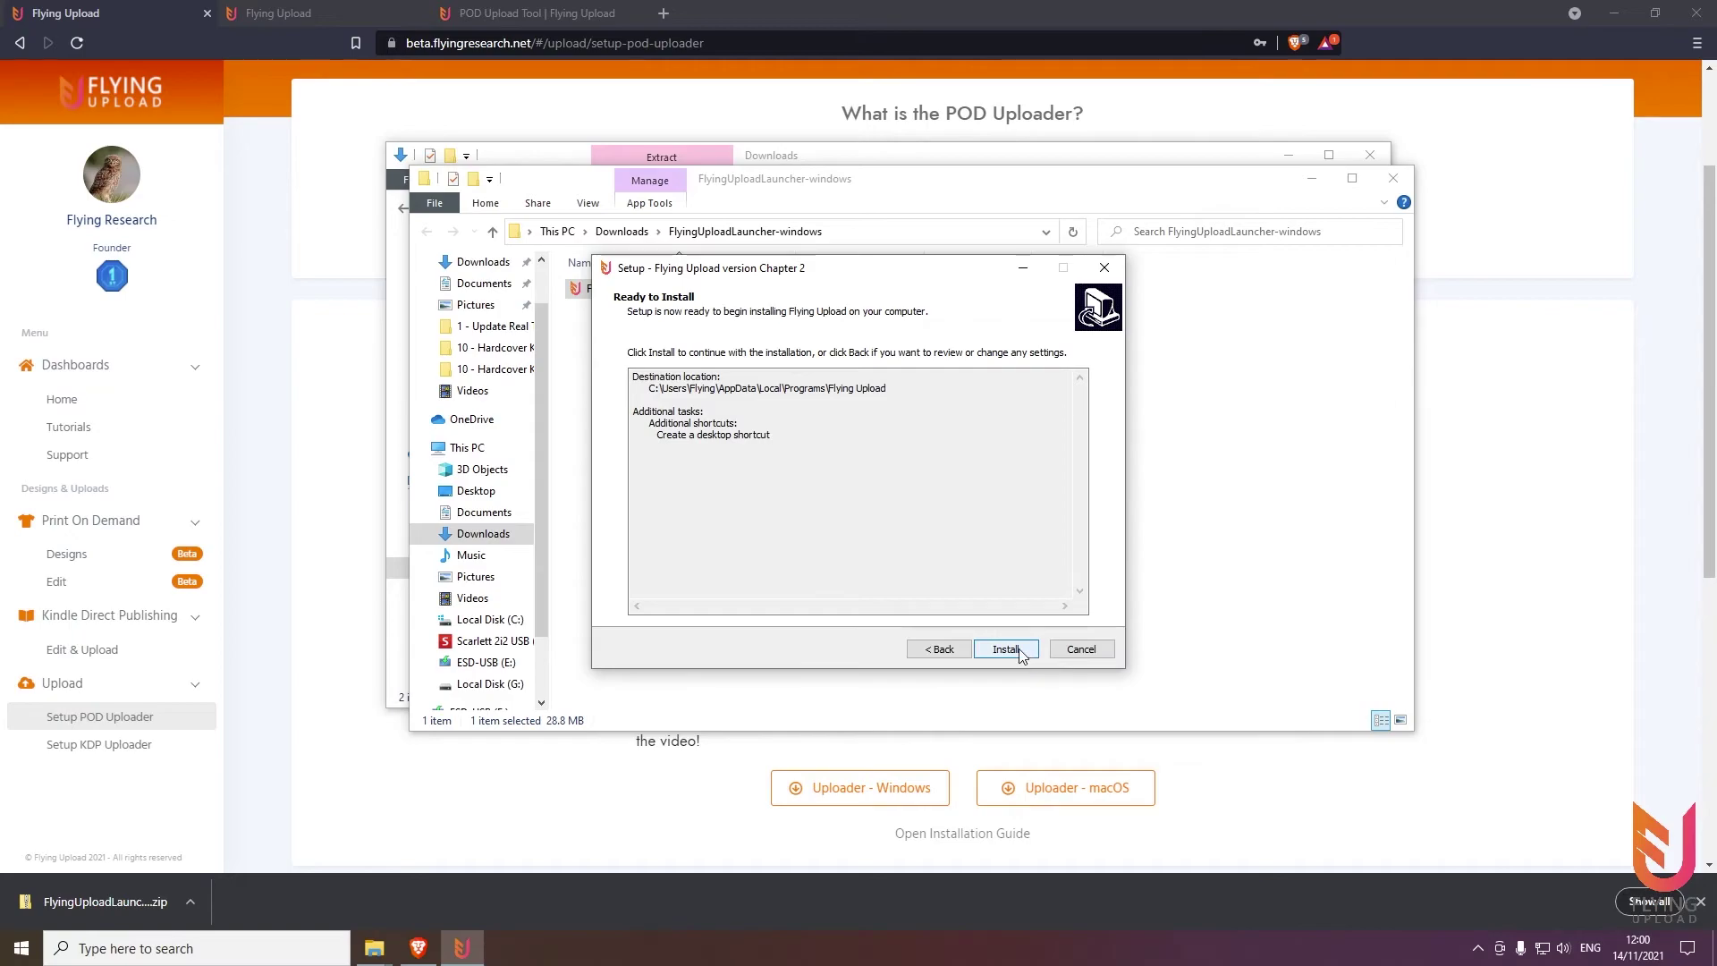
{"action": "left_click", "coordinate": [1019, 652]}
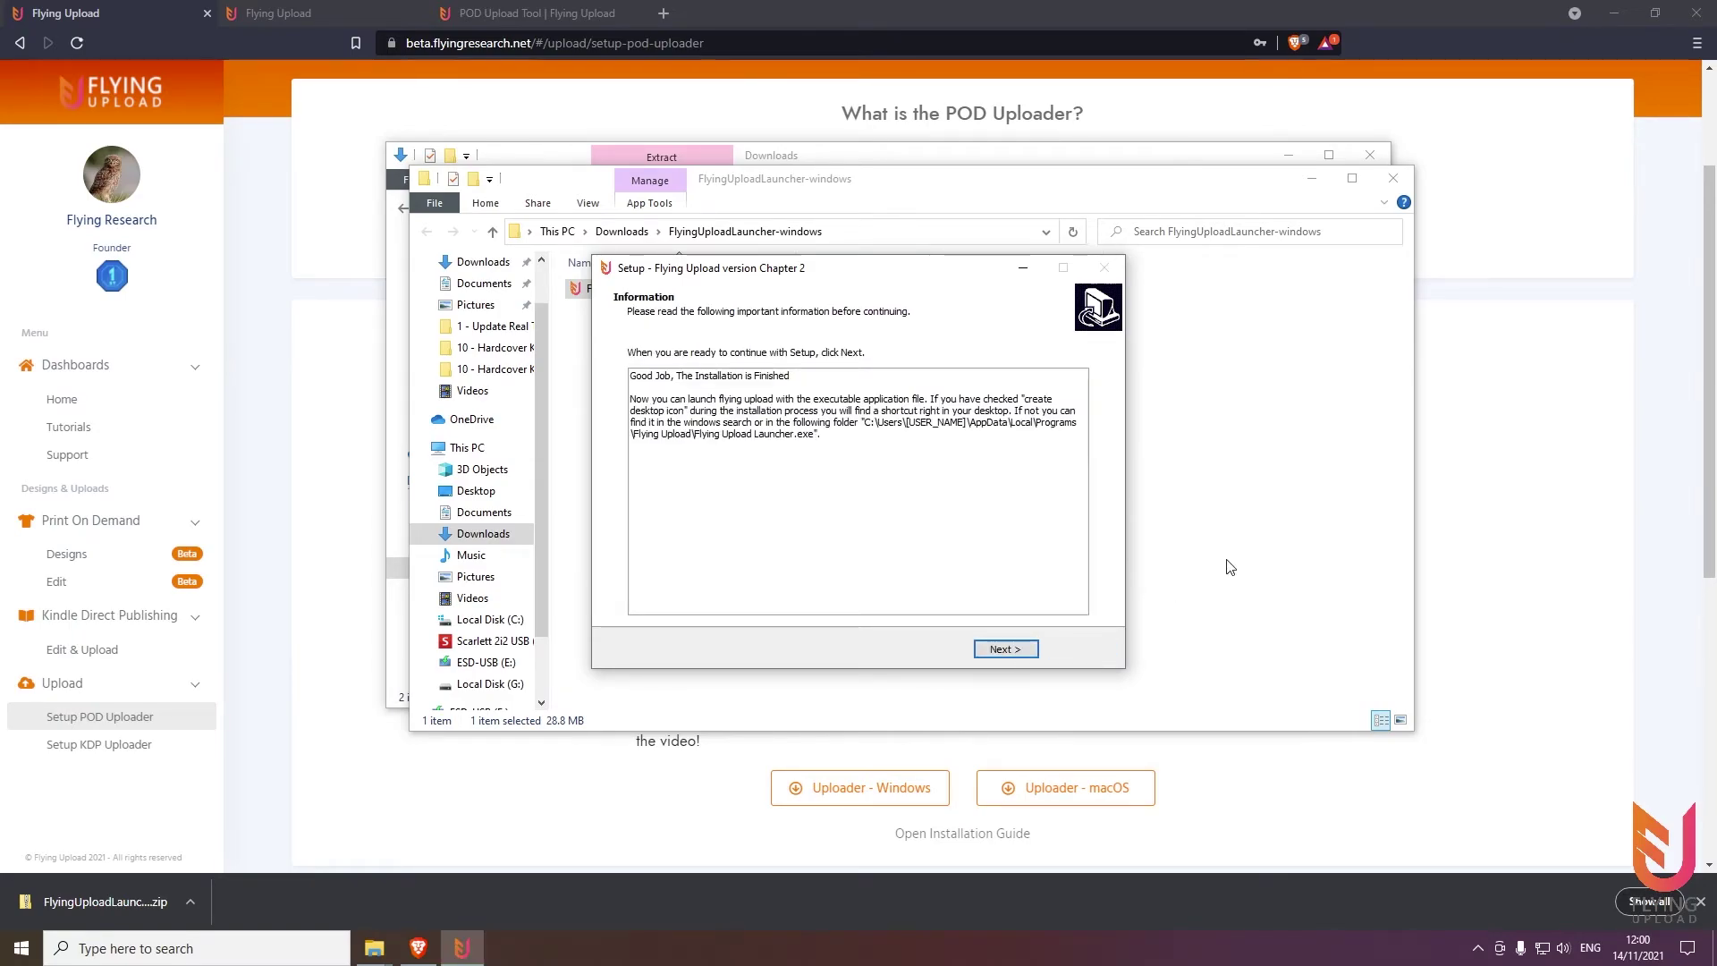
{"action": "left_click", "coordinate": [1004, 652]}
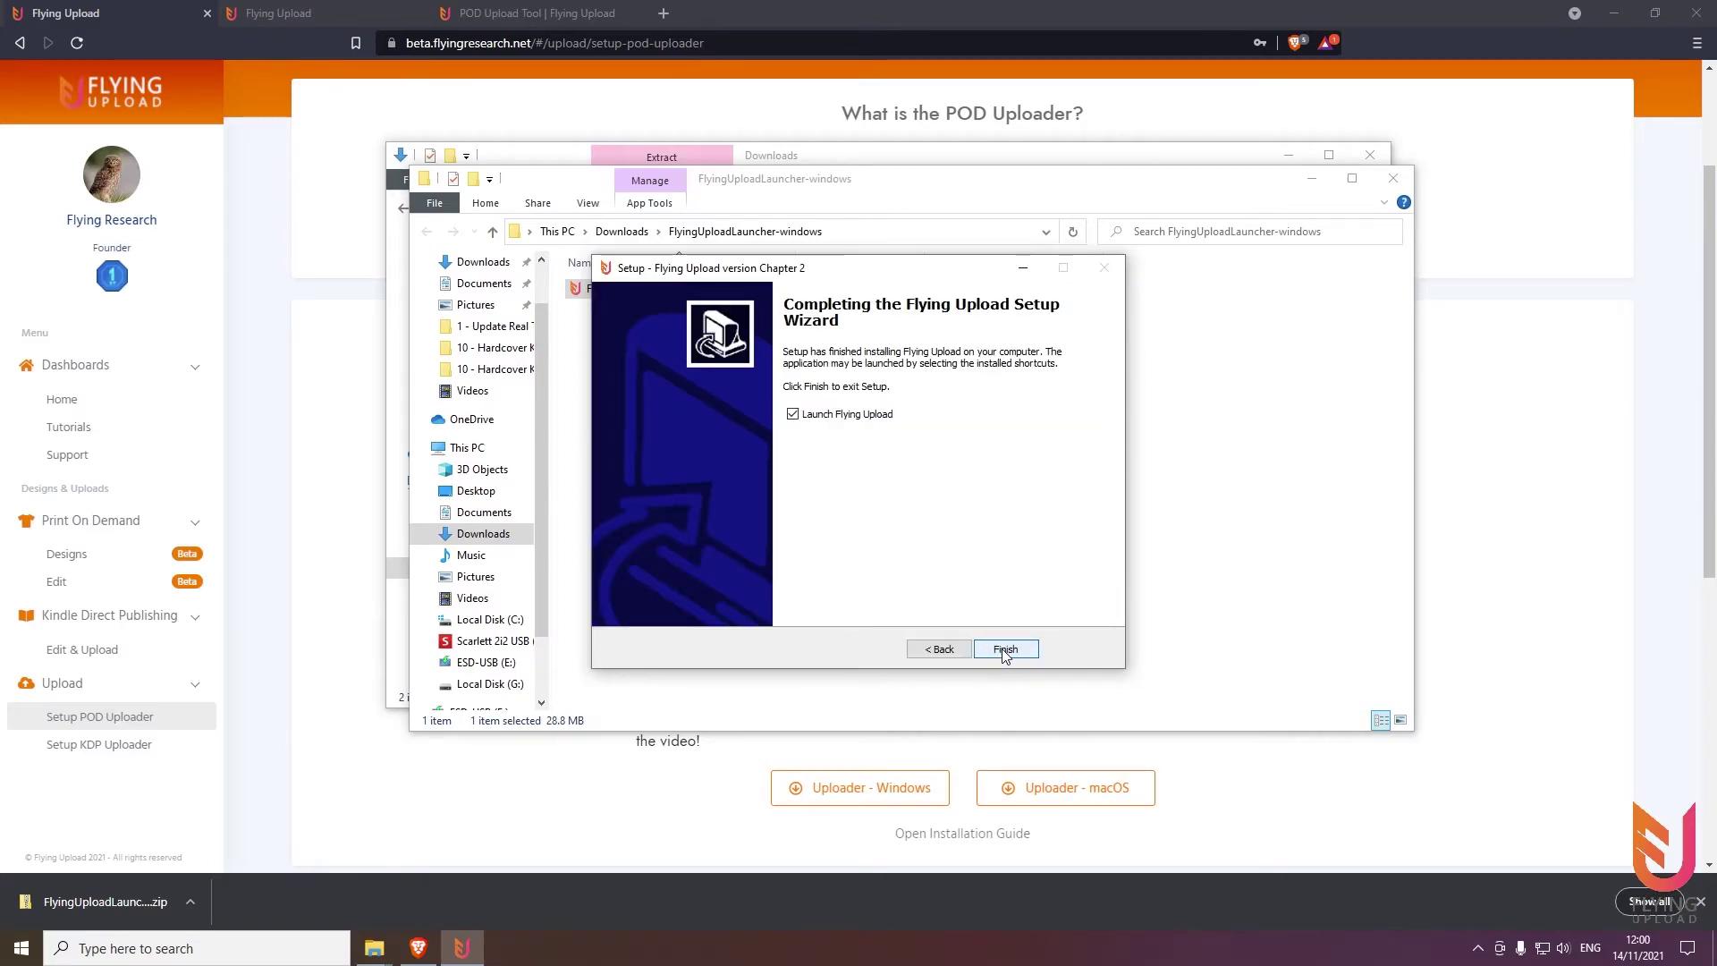
{"action": "left_click", "coordinate": [1005, 652]}
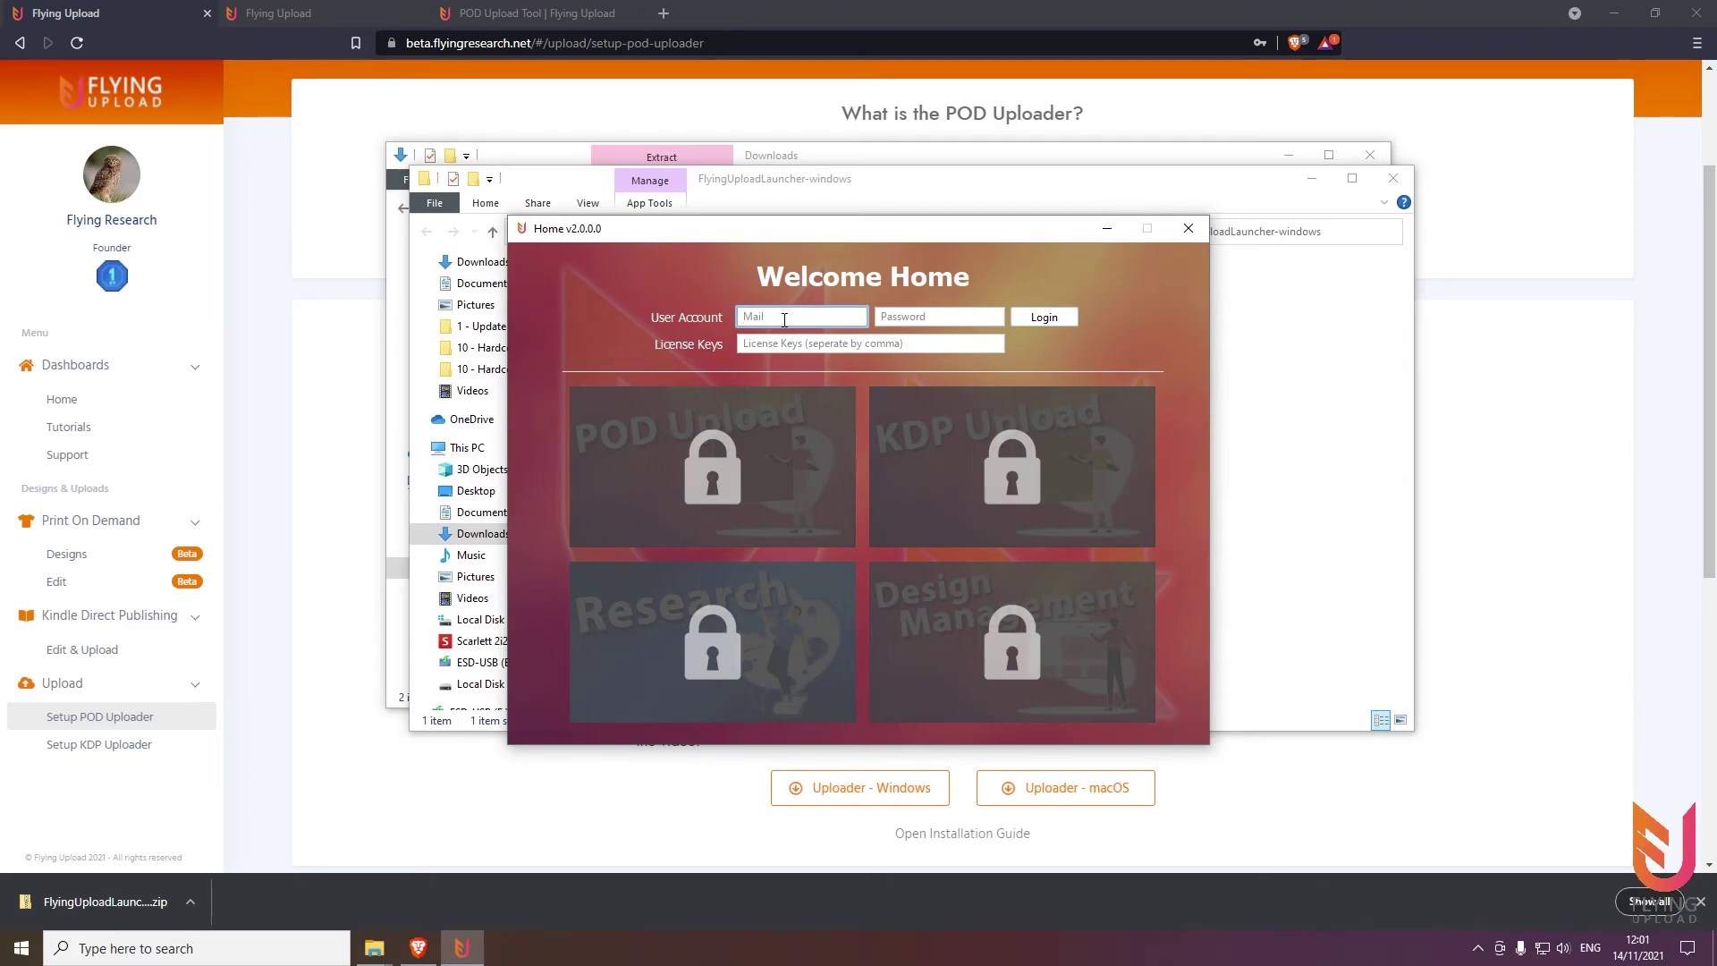
Enter the account e-mail in Flying Upload, switching the keyboard layout to German partway through
{"action": "left_click", "coordinate": [1591, 948]}
{"action": "left_click", "coordinate": [1565, 841]}
Enter the account password and log in
{"action": "key", "text": "Tab"}
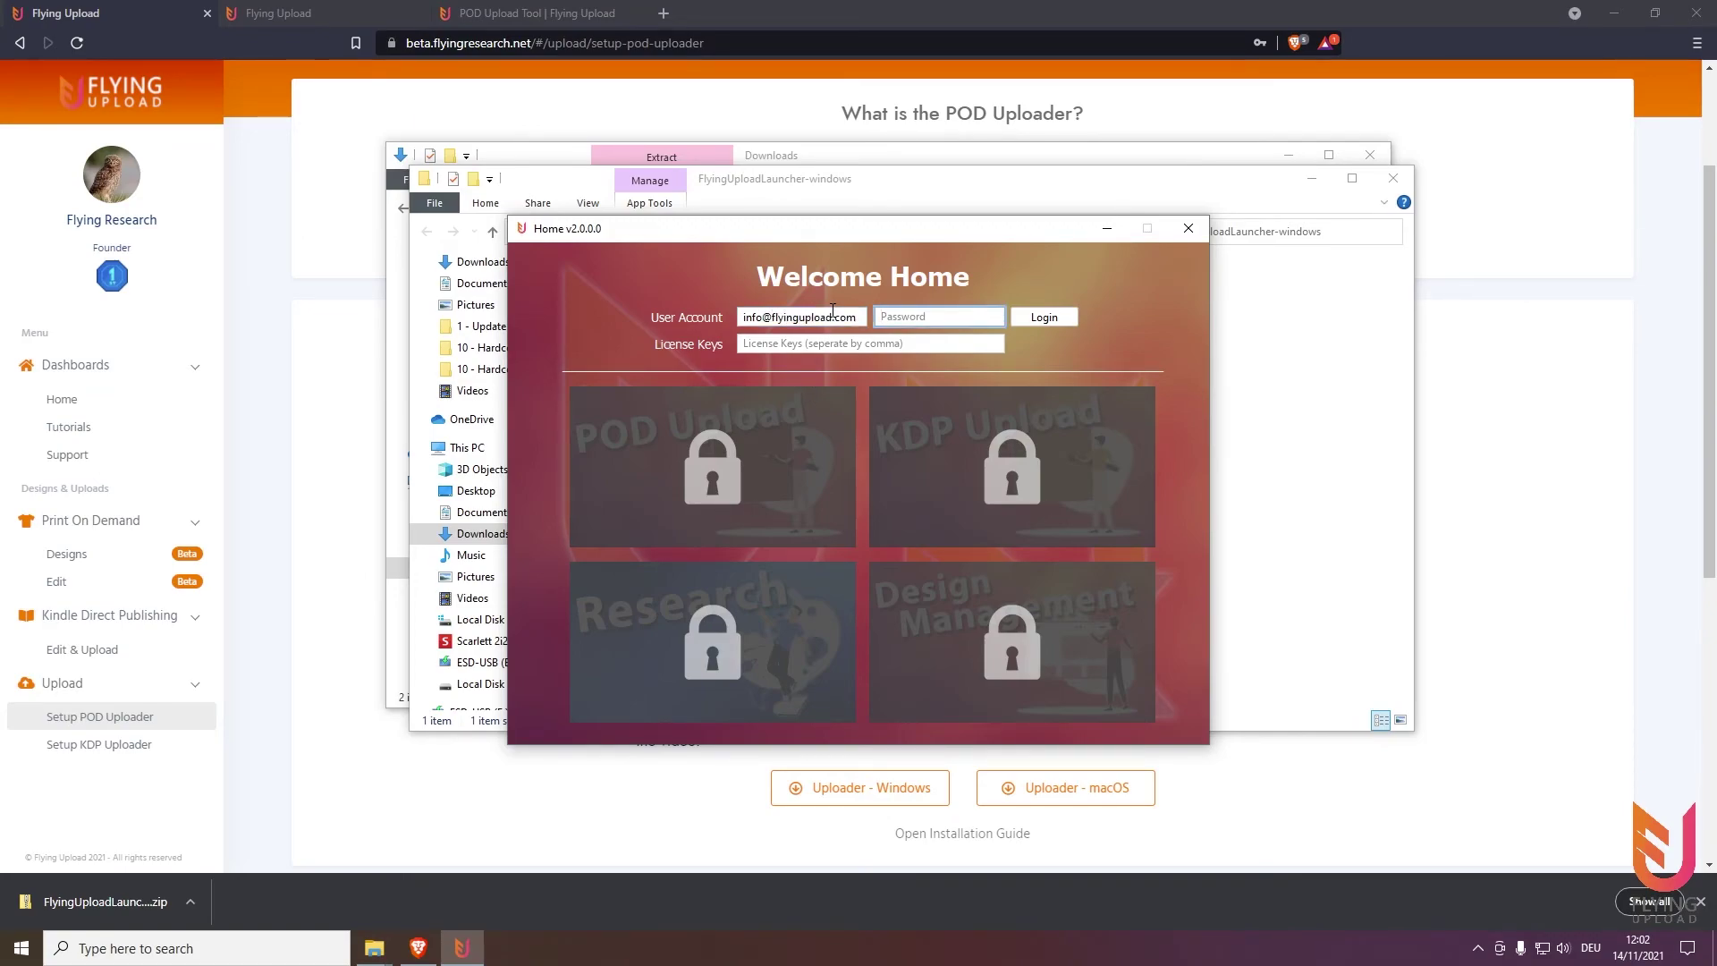
{"action": "type", "text": "•"}
{"action": "left_click", "coordinate": [1064, 320]}
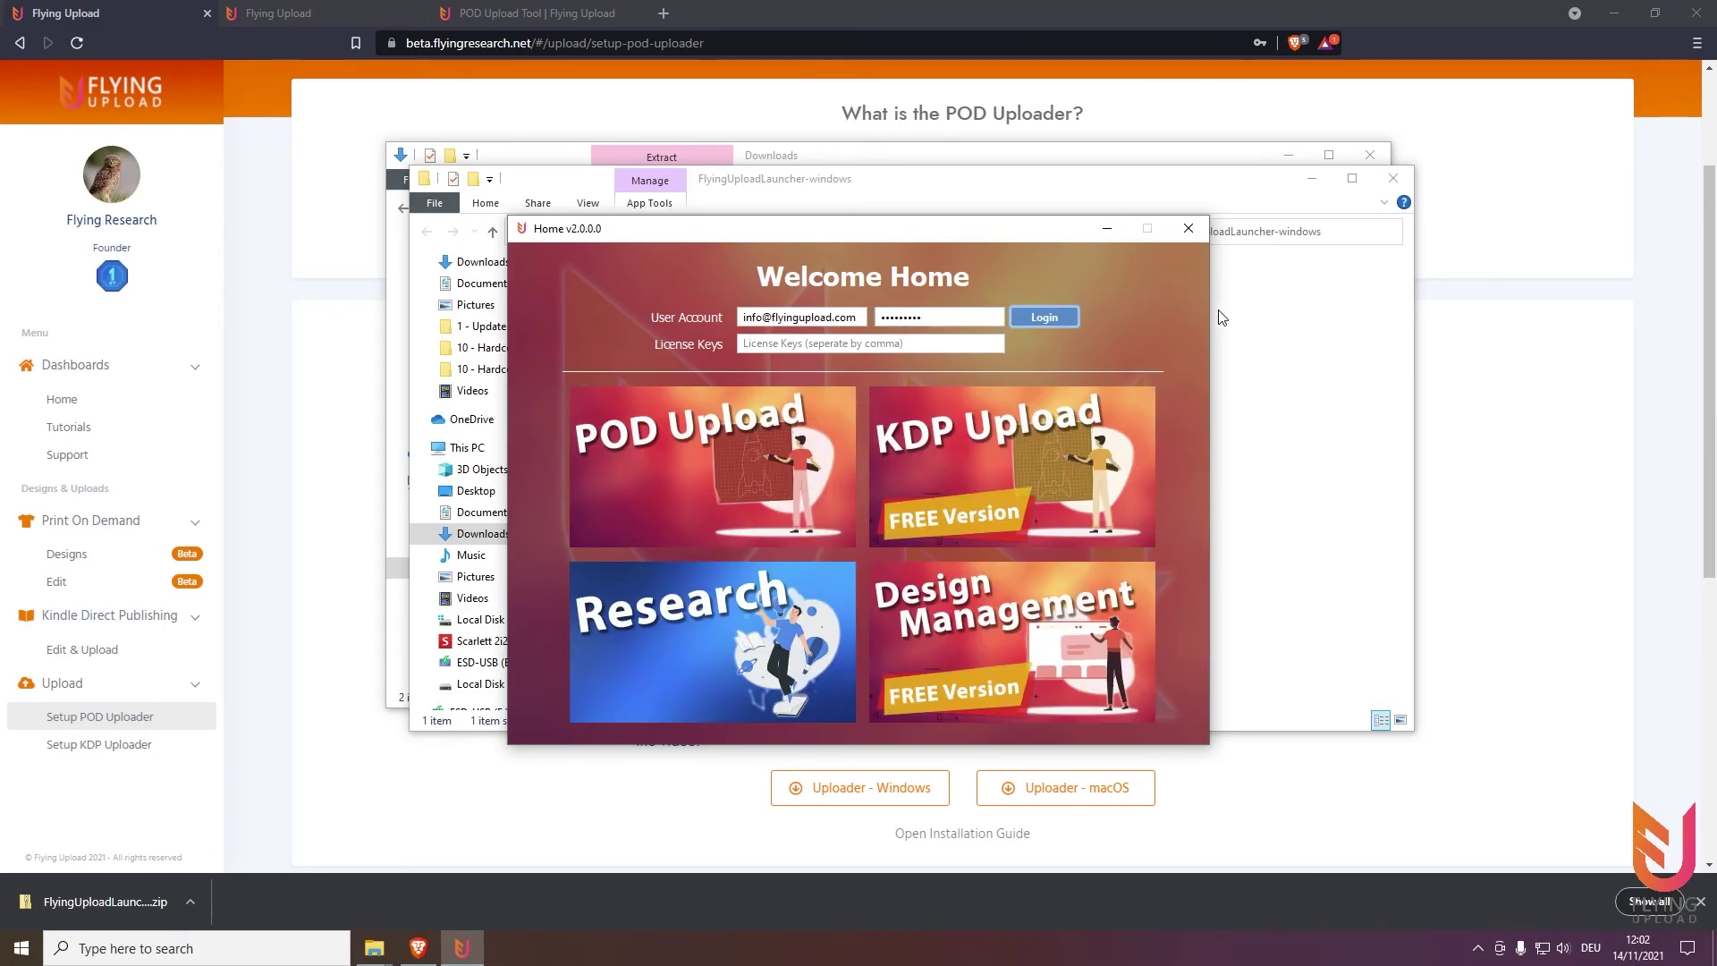